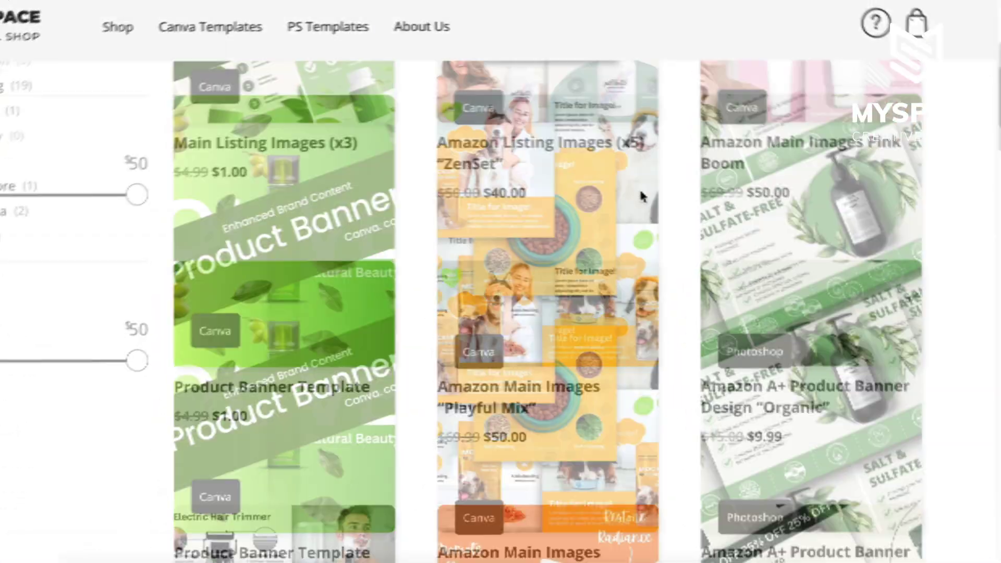
Browse the shop's listings and open the Amazon Infographic: Product Benefits “ZenSet” Canva template
scroll(642, 189, "down", 8)
scroll(646, 187, "down", 20)
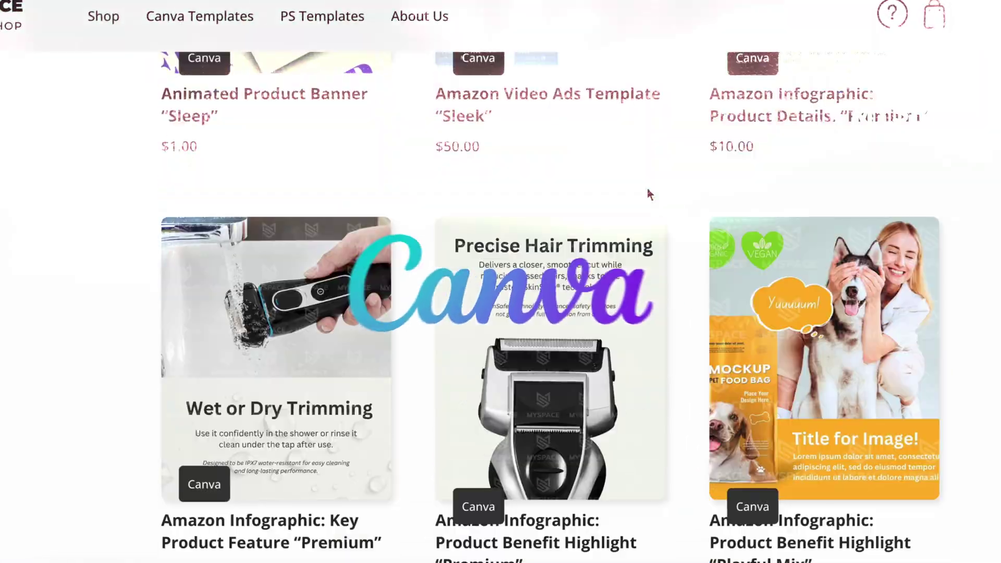
scroll(645, 190, "down", 5)
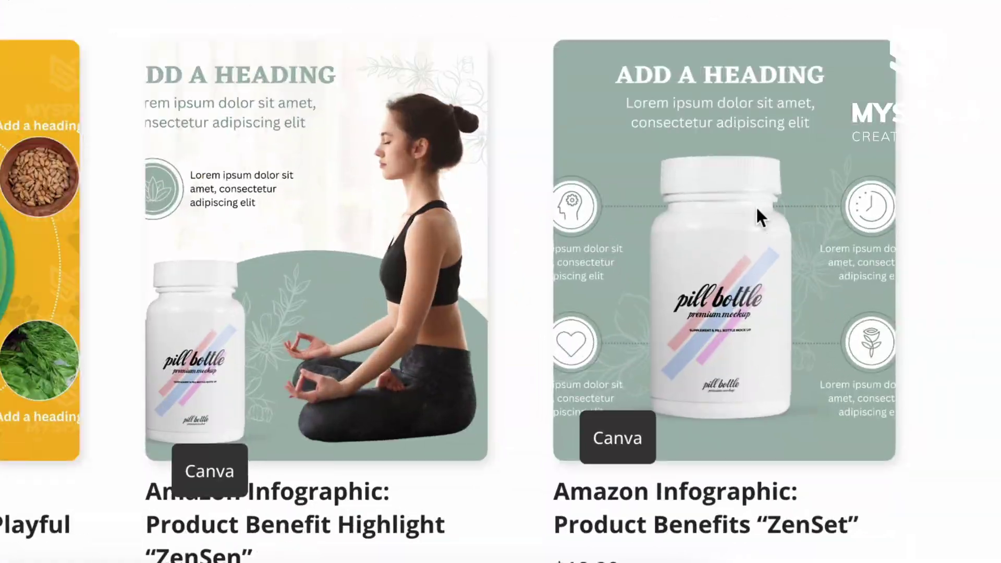
left_click(841, 219)
View the ZenSet template's preview images one after another on its product page
scroll(500, 307, "down", 1)
left_click(200, 529)
left_click(200, 529)
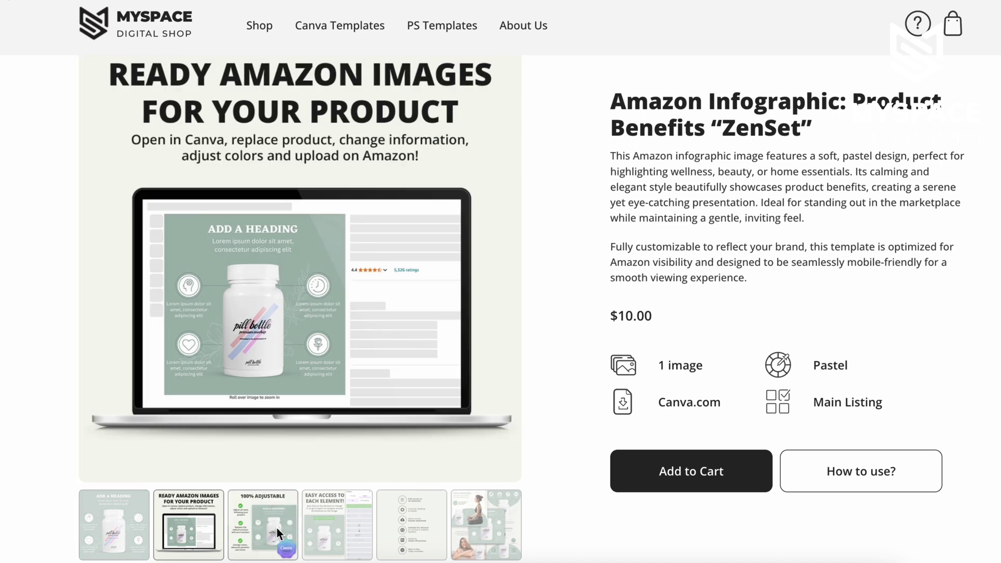
left_click(282, 525)
left_click(340, 517)
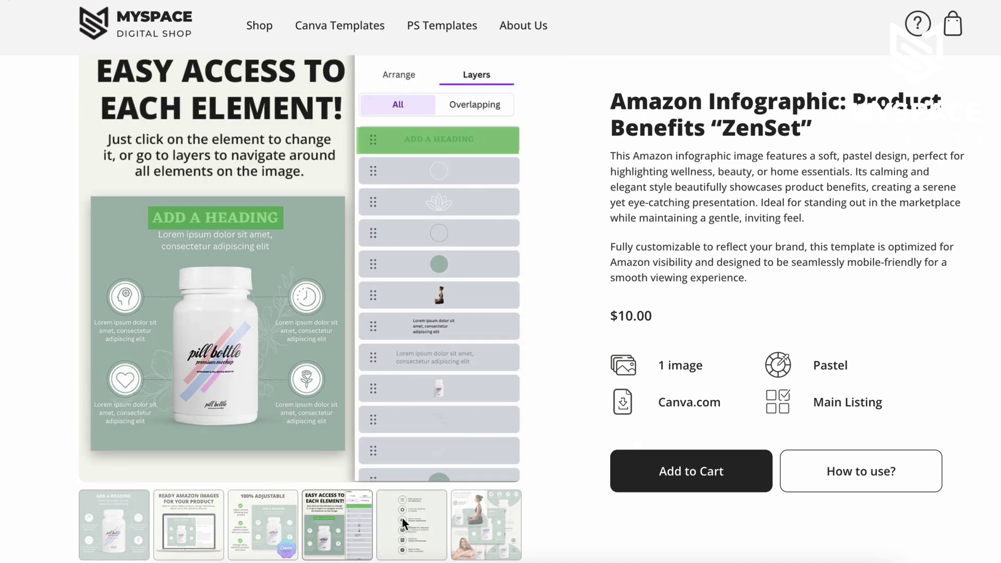
left_click(423, 517)
left_click(477, 521)
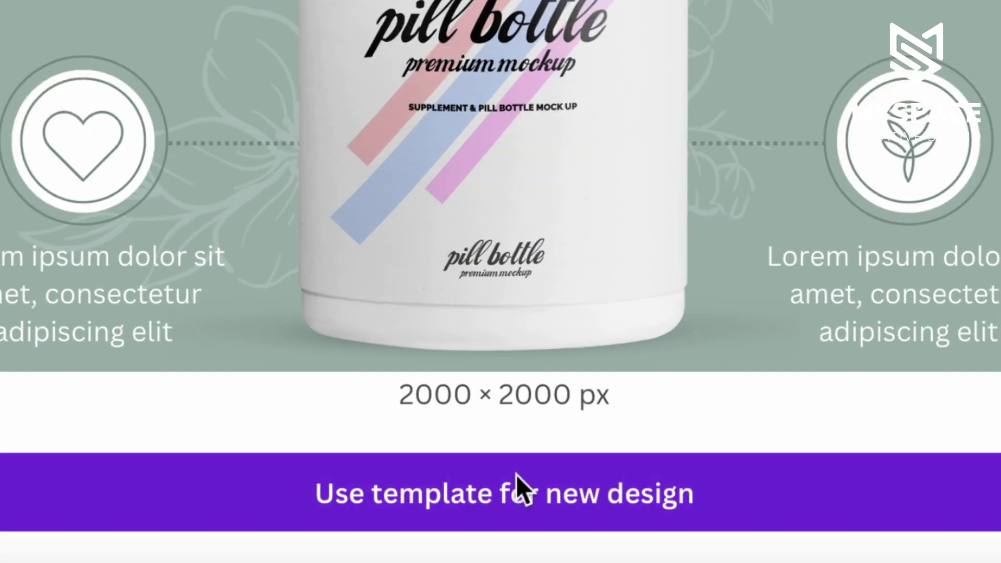
Create a new Canva design from the 2000 × 2000 px ZenSet template
left_click(514, 496)
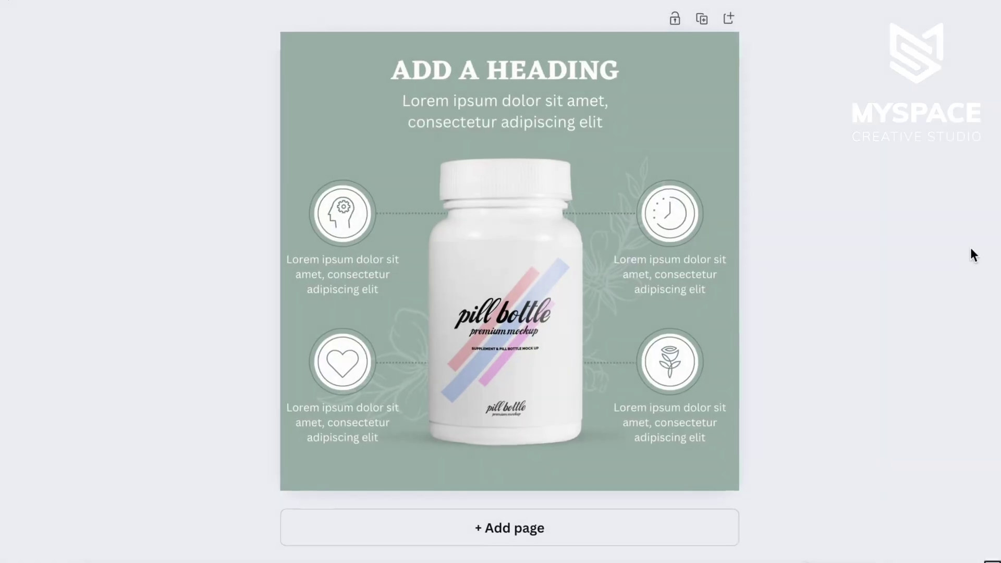
Select the heading, subheading, head icon, its ring and the caption below in turn to check that each is separately editable
left_click(521, 62)
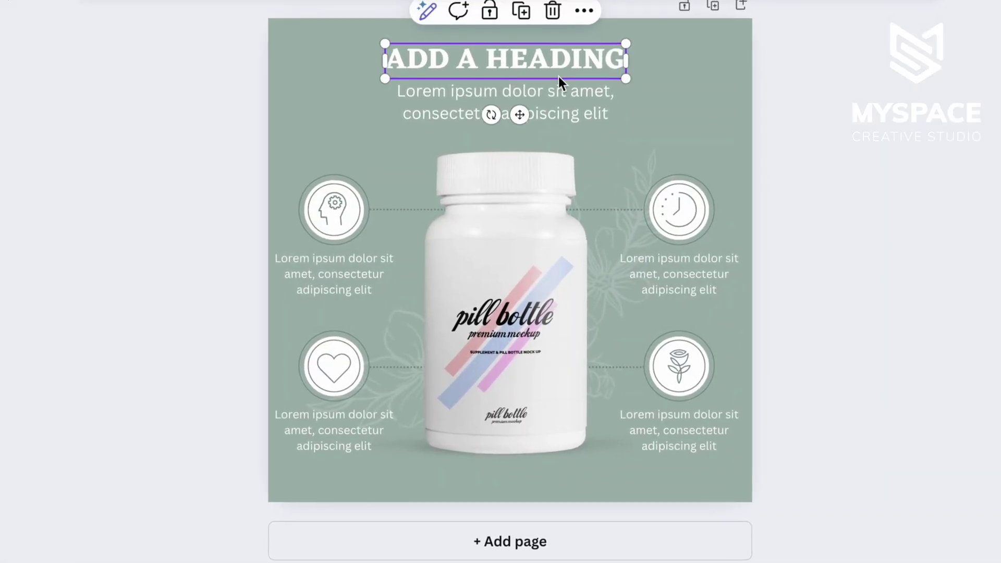
left_click(552, 99)
left_click(339, 206)
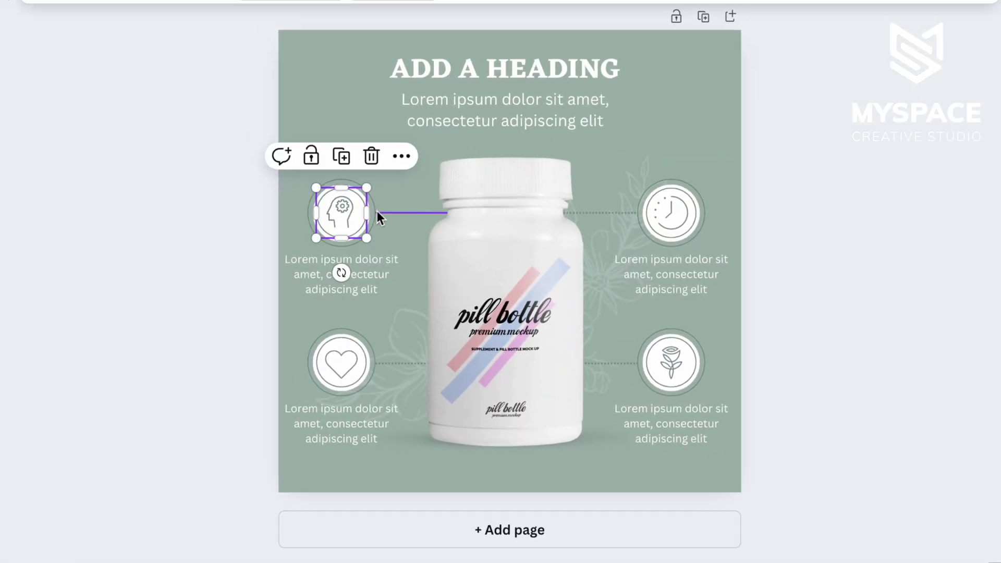
left_click(377, 211)
left_click(373, 221)
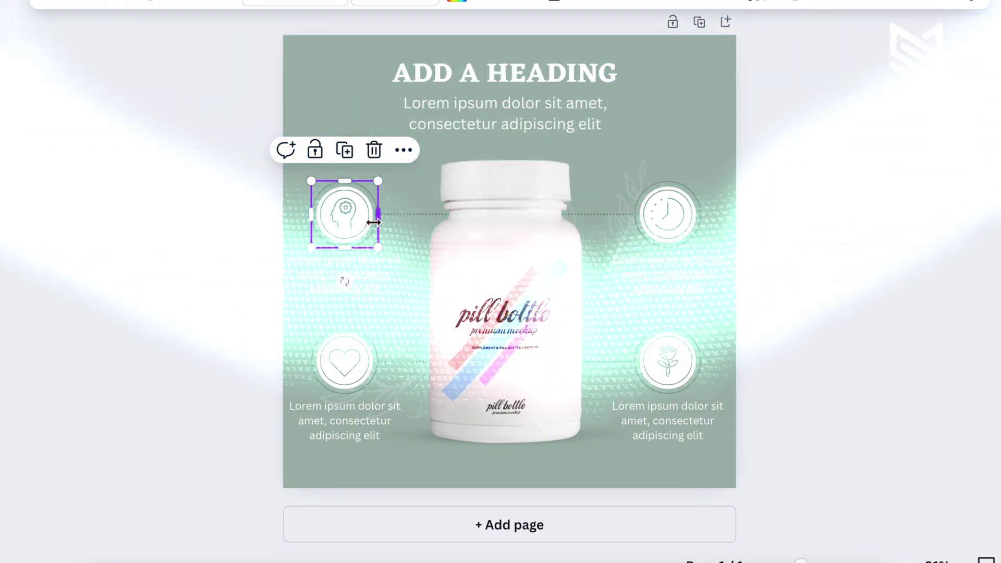
left_click(376, 263)
Replace the pill bottle mockup with the Product candle.png image, placed centrally between the benefit icons
left_click(499, 253)
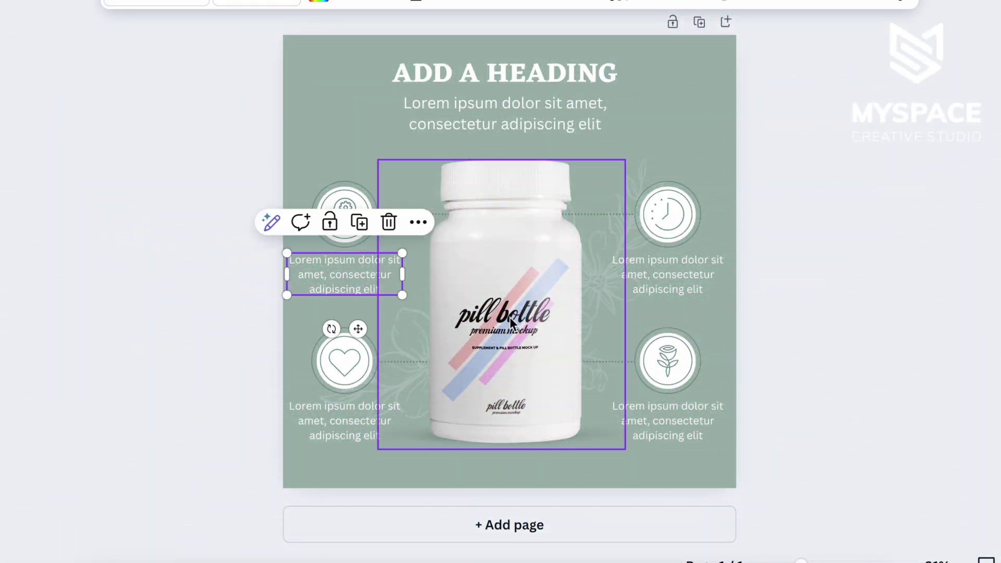
key("Delete")
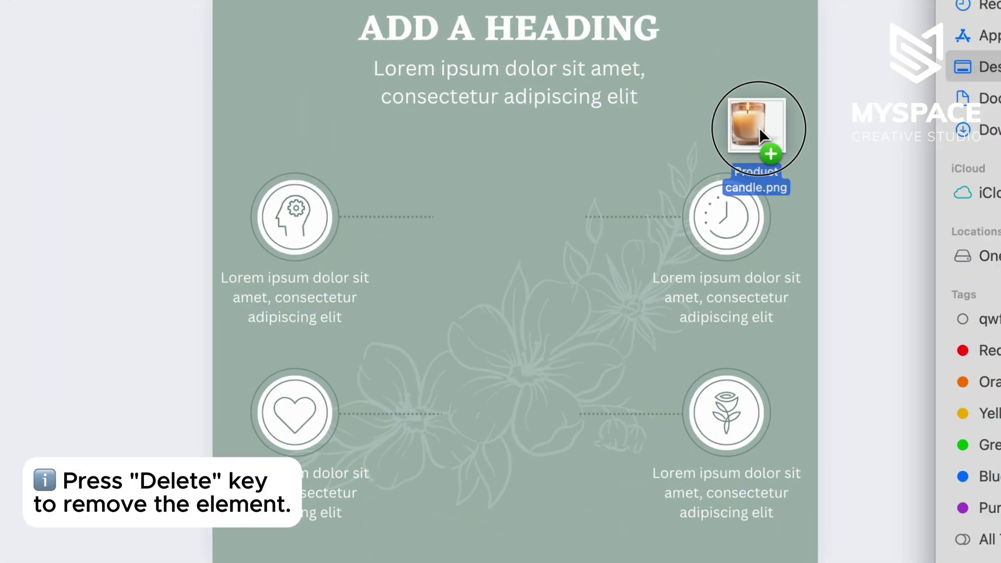
left_click_drag(759, 130, 505, 221)
left_click_drag(425, 279, 469, 320)
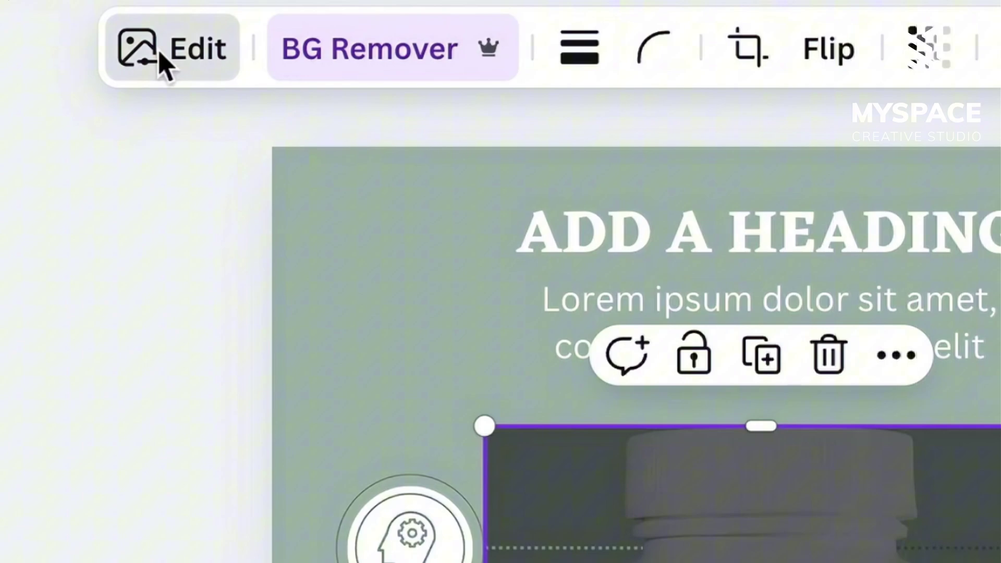
Remove the candle image's background with BG Remover
left_click(161, 52)
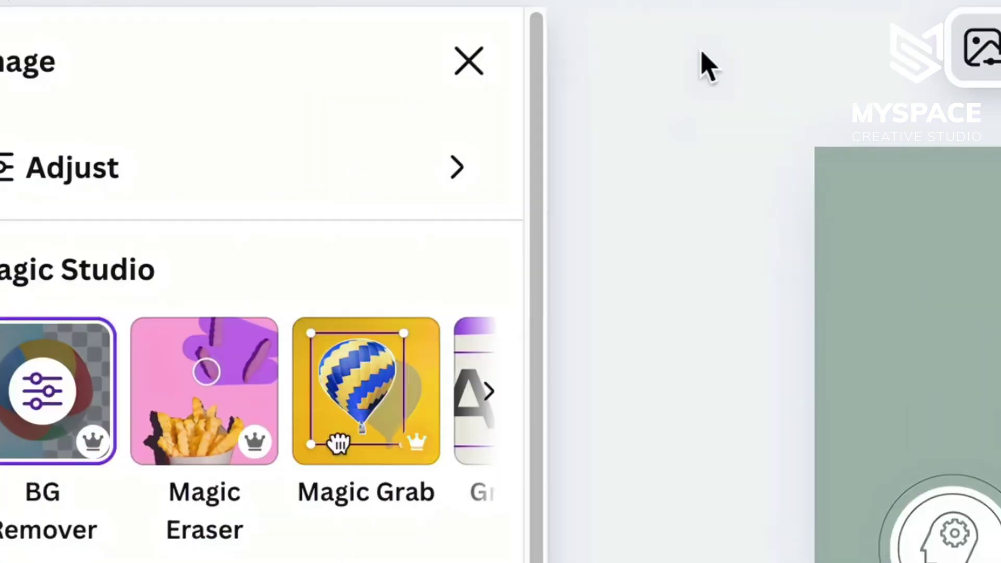
left_click(242, 417)
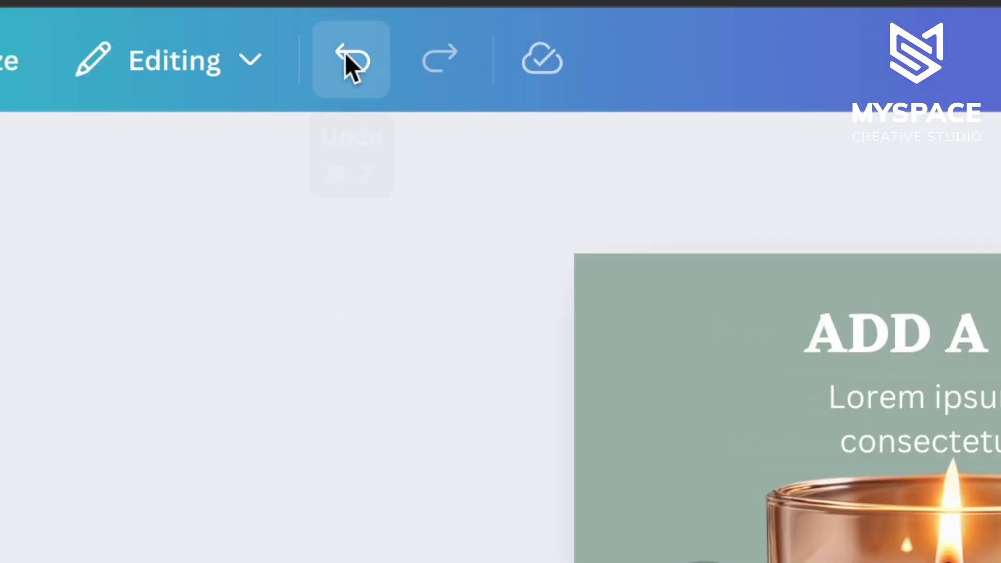
Undo the candle image changes and redo them to restore the candle on the design
left_click(347, 57)
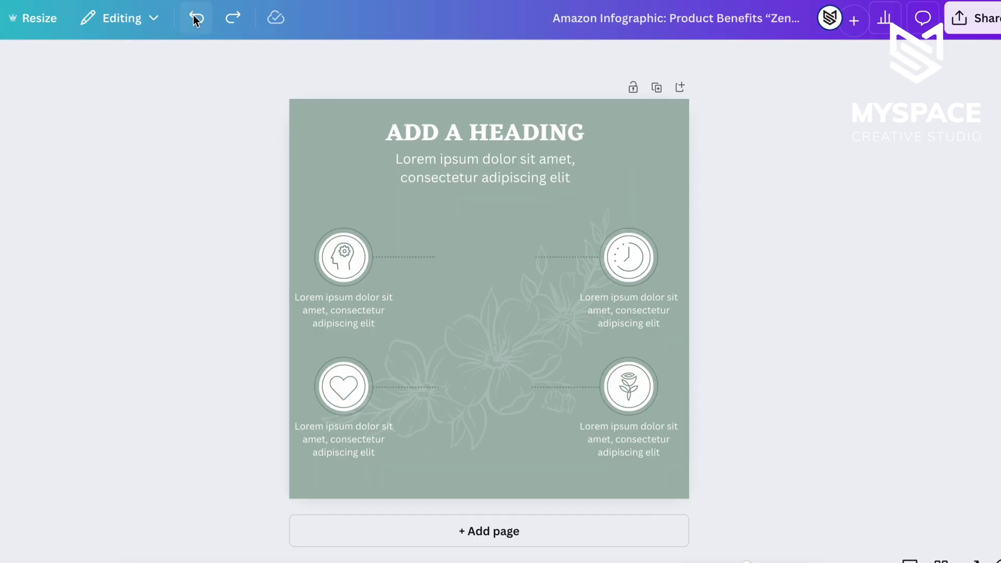
left_click(439, 59)
left_click(231, 15)
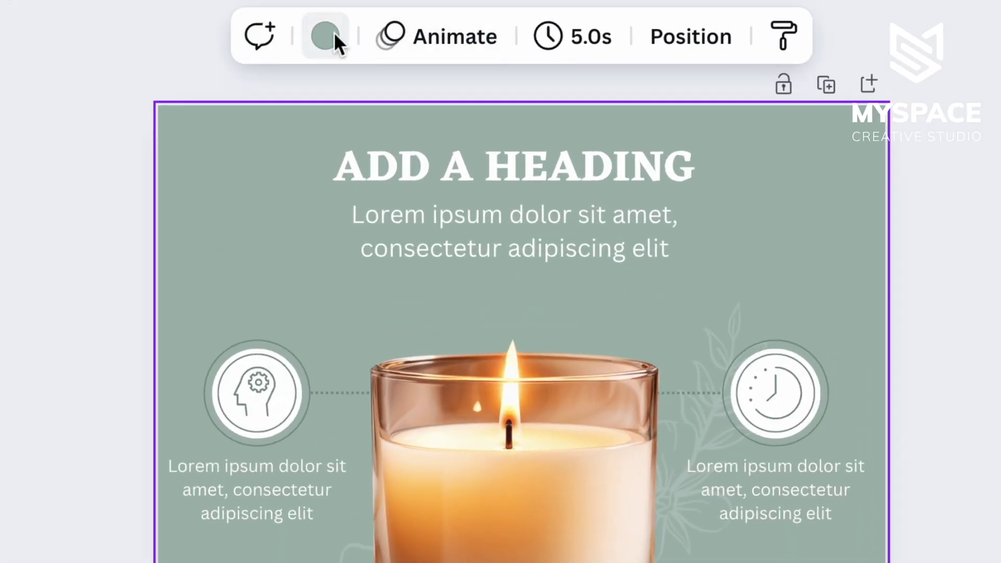
Try the candle photo's orange-brown, dark brown and light beige colours as the page background
left_click(334, 36)
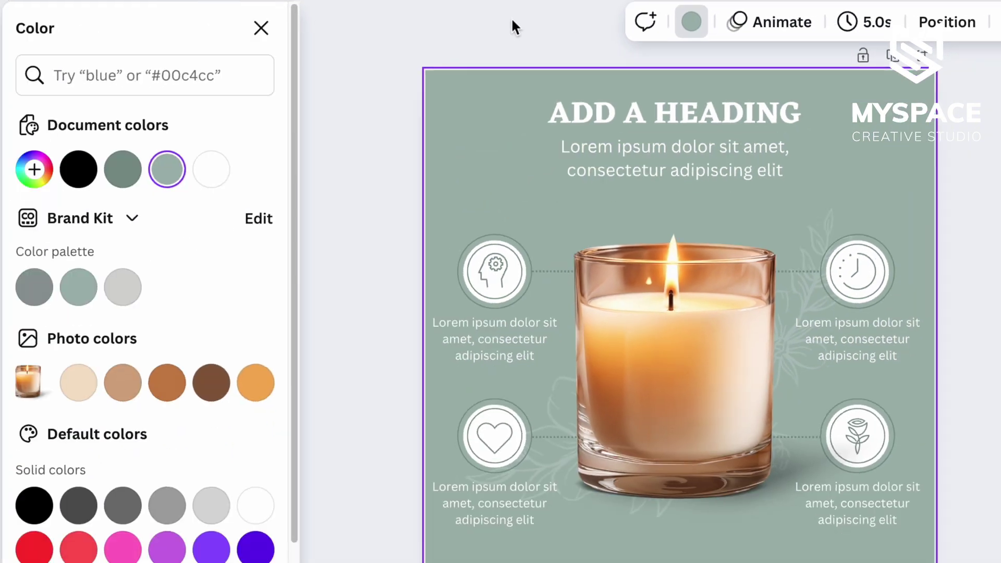
left_click(168, 381)
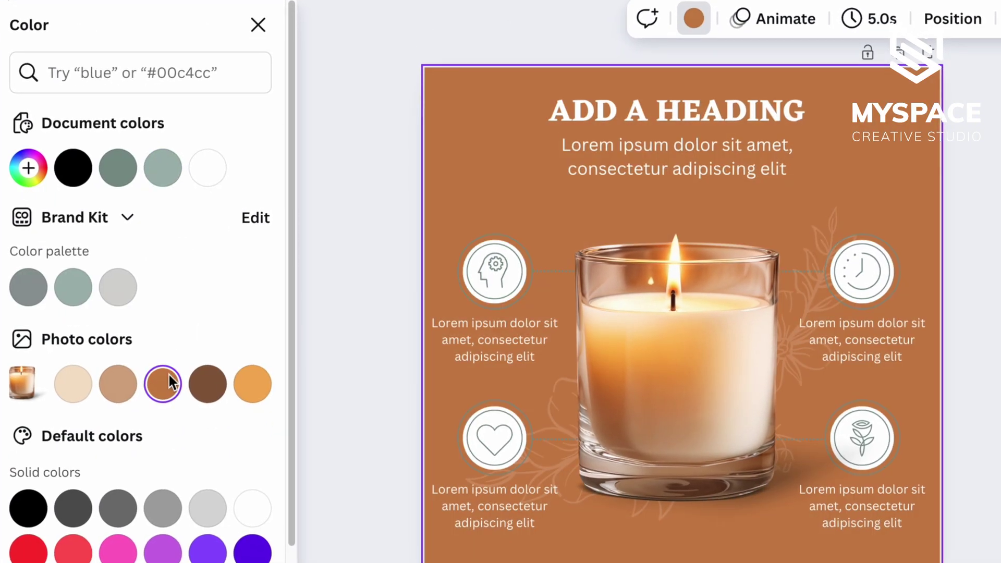
left_click(206, 384)
left_click(71, 384)
Try a custom background colour of #E5B48B and a brown sampled from the candle glass
left_click(26, 167)
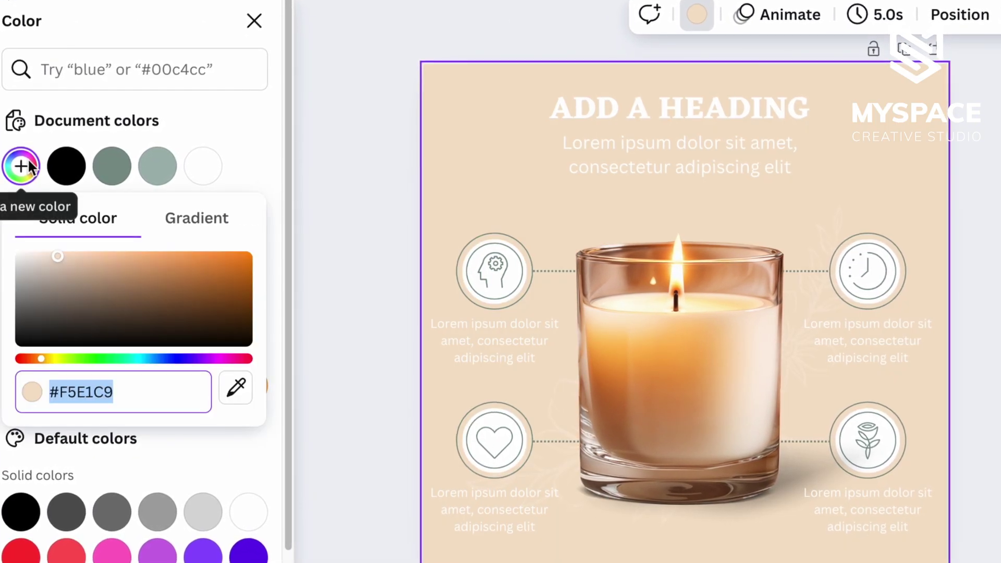
left_click_drag(60, 258, 71, 282)
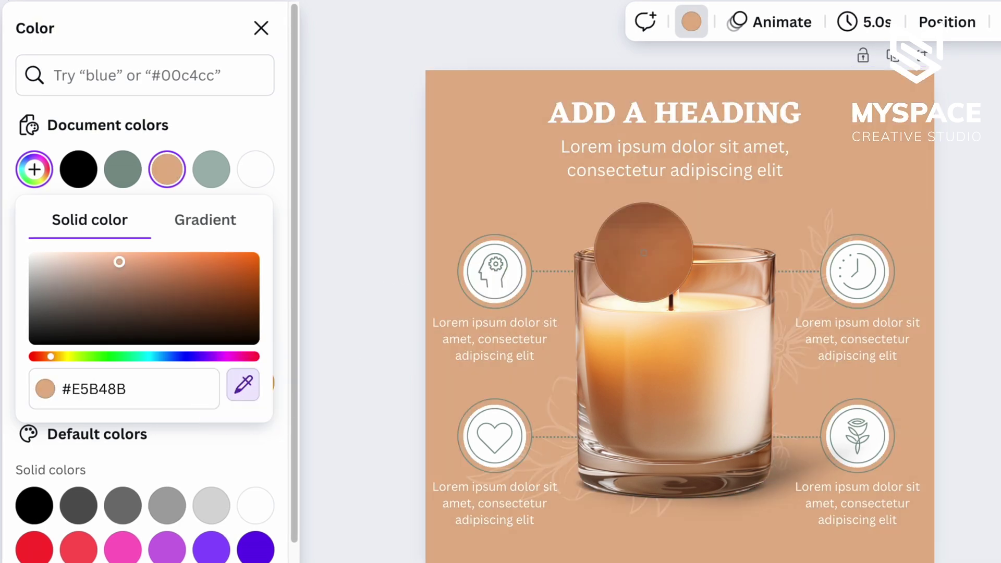
left_click(643, 252)
Set the page background to the dark brown from the candle's photo colours
left_click(127, 384)
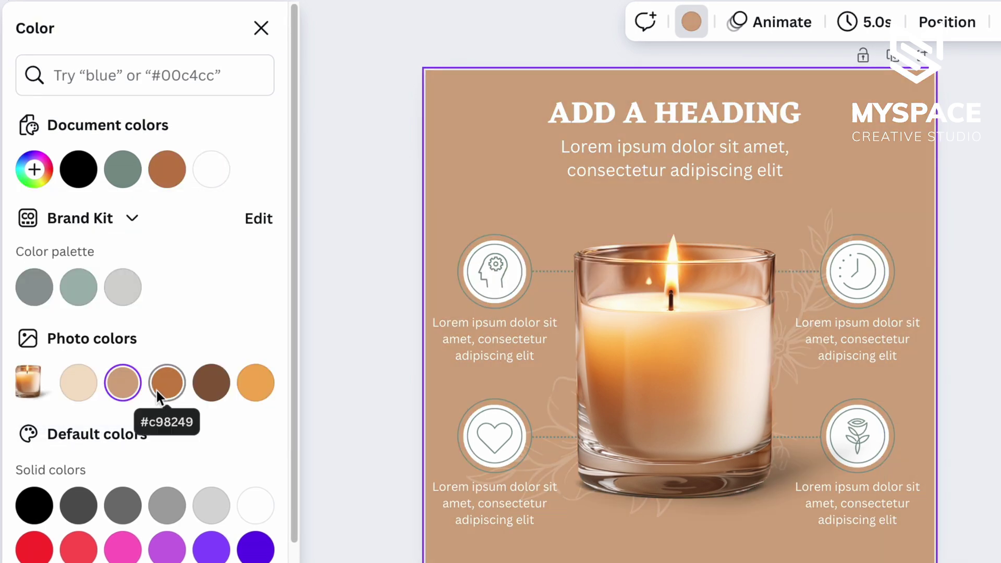
left_click(201, 387)
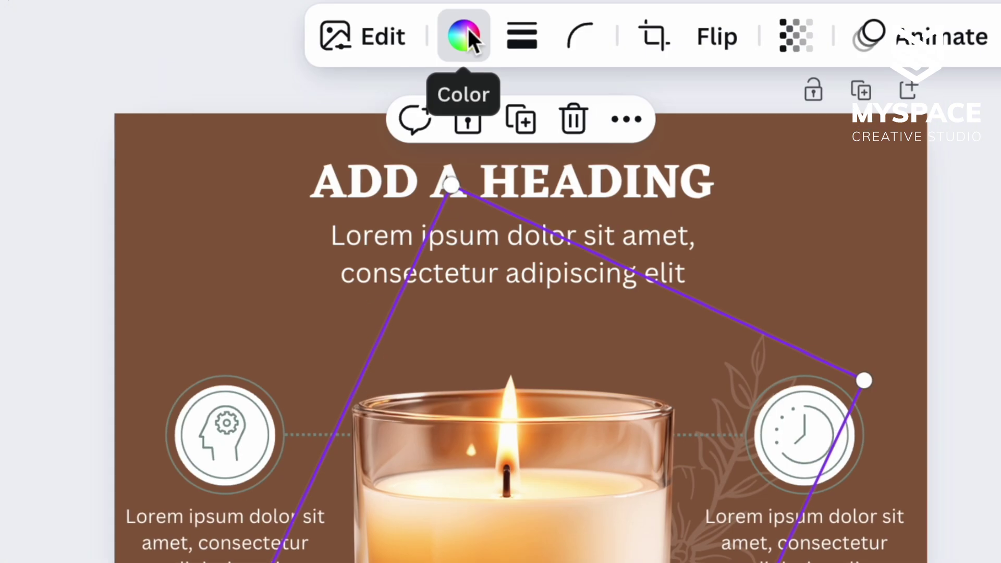
Recolour the floral line art behind the candle to a dark shade and the upper-left dotted connector to white
left_click(465, 36)
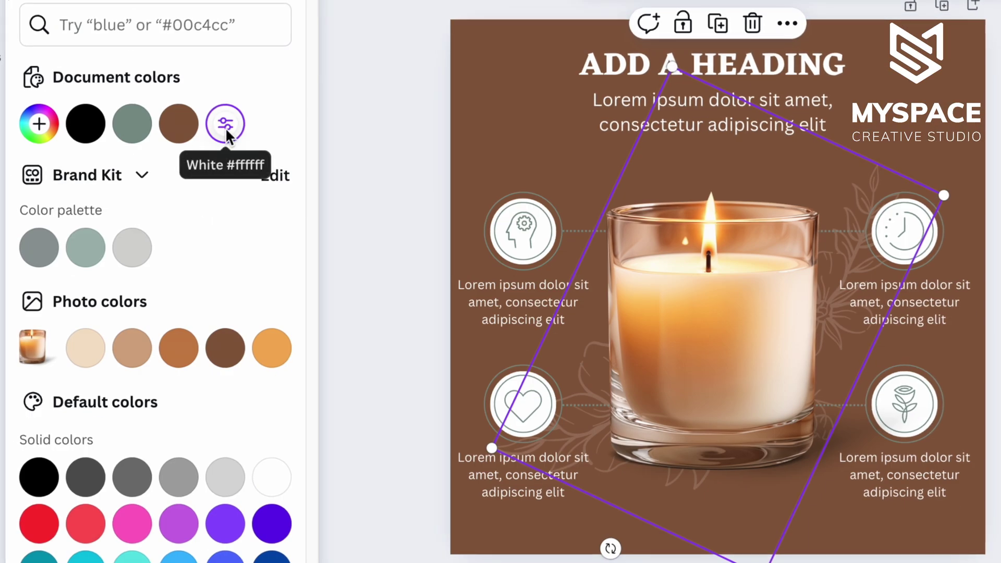
left_click(226, 127)
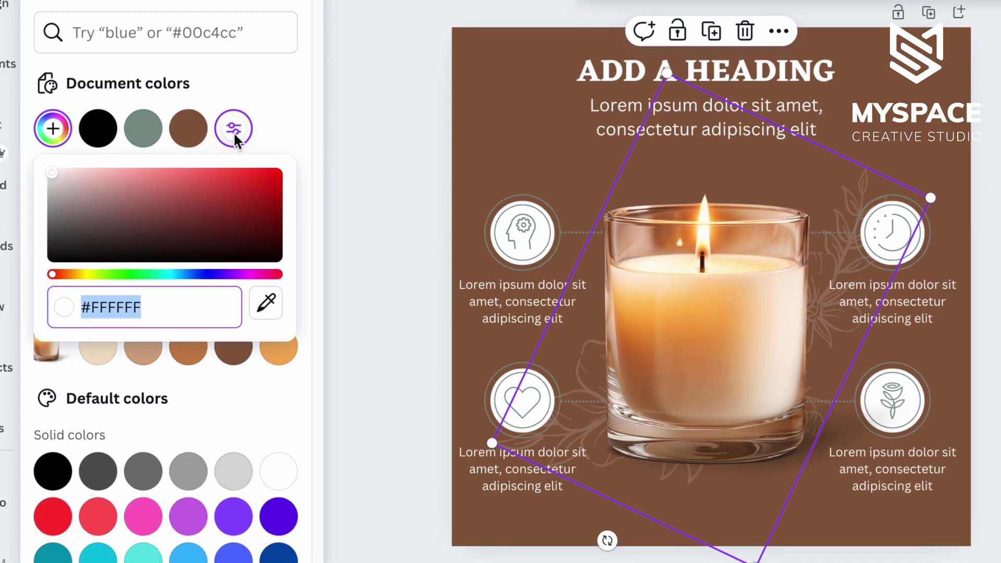
left_click(183, 129)
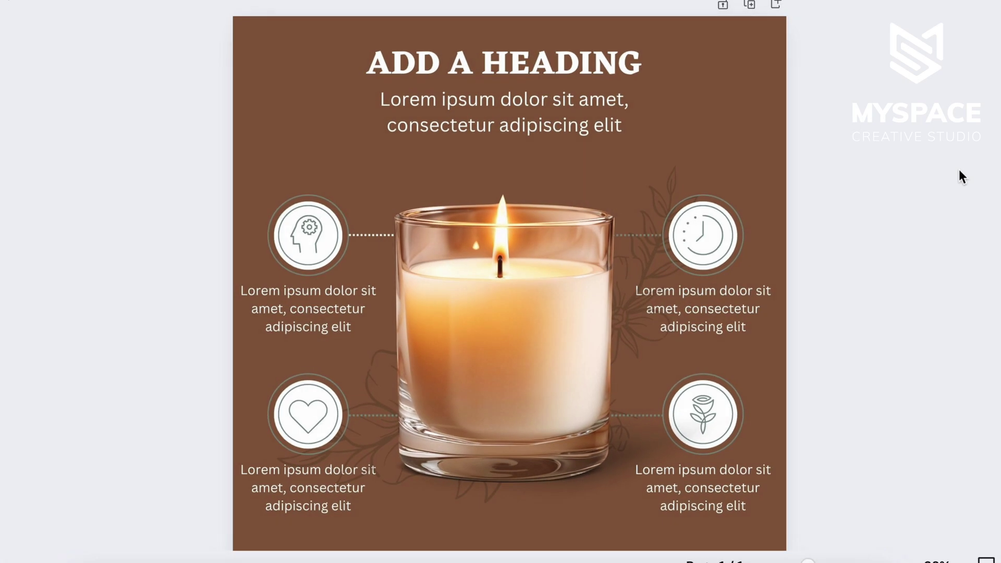
Crop the candle image's right side to reach the connectors beneath it, and recolour the remaining three dotted lines white
left_click(638, 236)
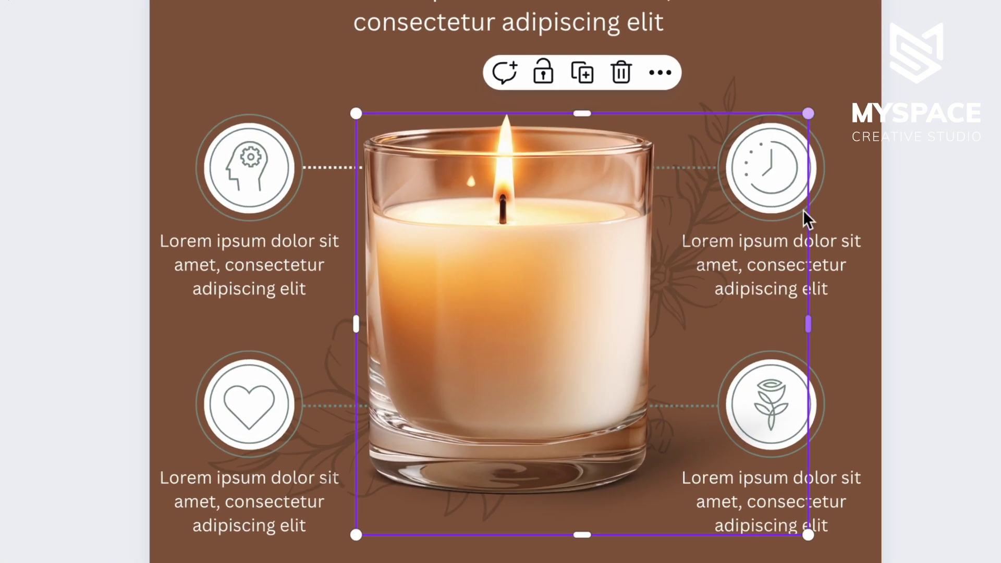
left_click_drag(811, 325, 631, 313)
left_click(652, 227)
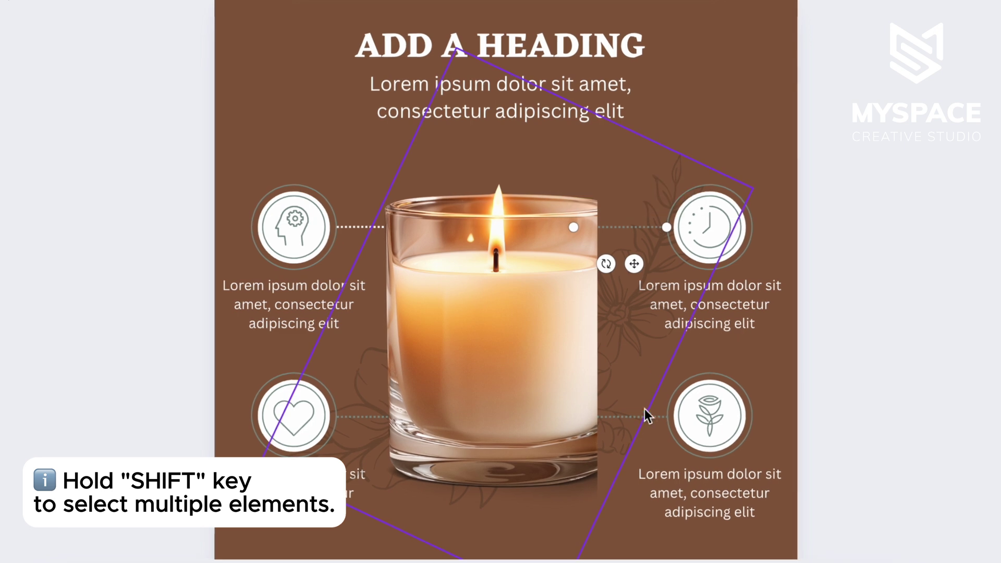
left_click(355, 419, "shift")
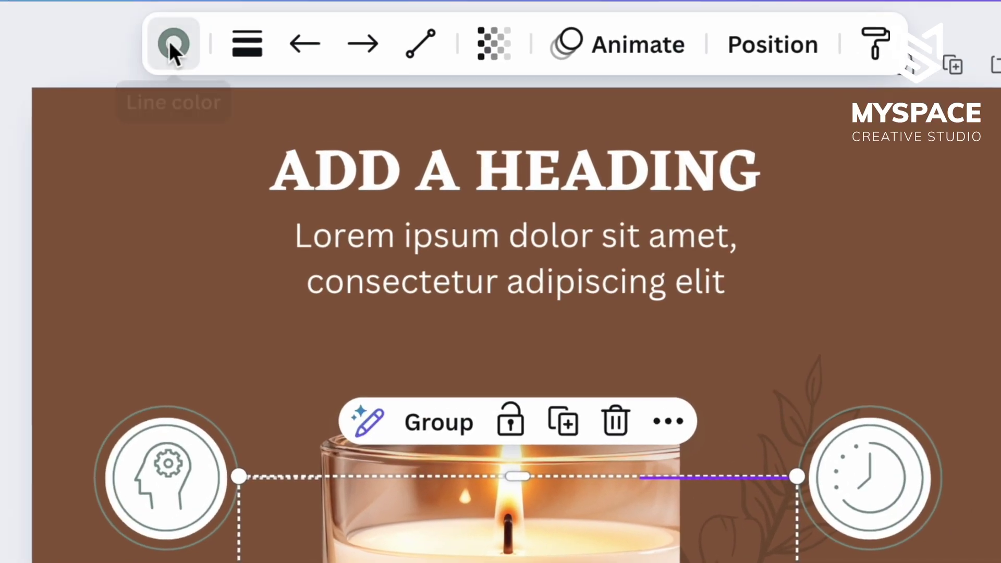
left_click(172, 44)
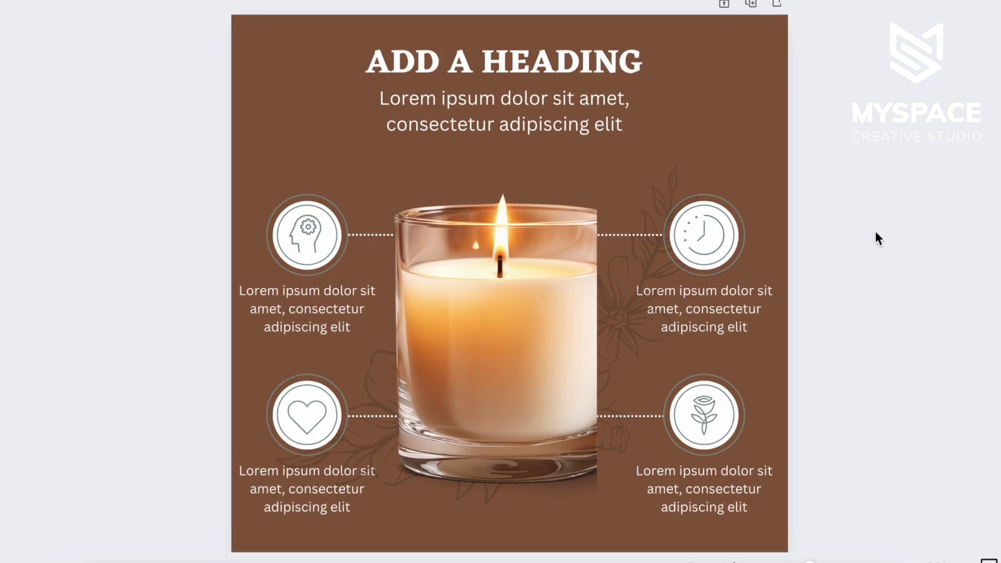
Select the outer rings around all four benefit icons and set their outline colour to white
left_click(669, 243)
left_click(695, 385, "shift")
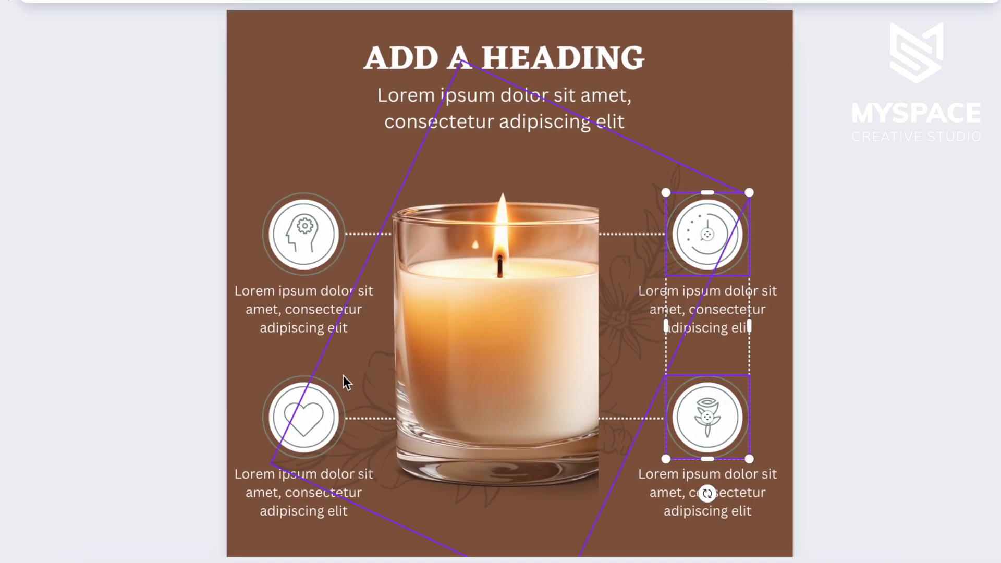
left_click(324, 385, "shift")
left_click(335, 258, "shift")
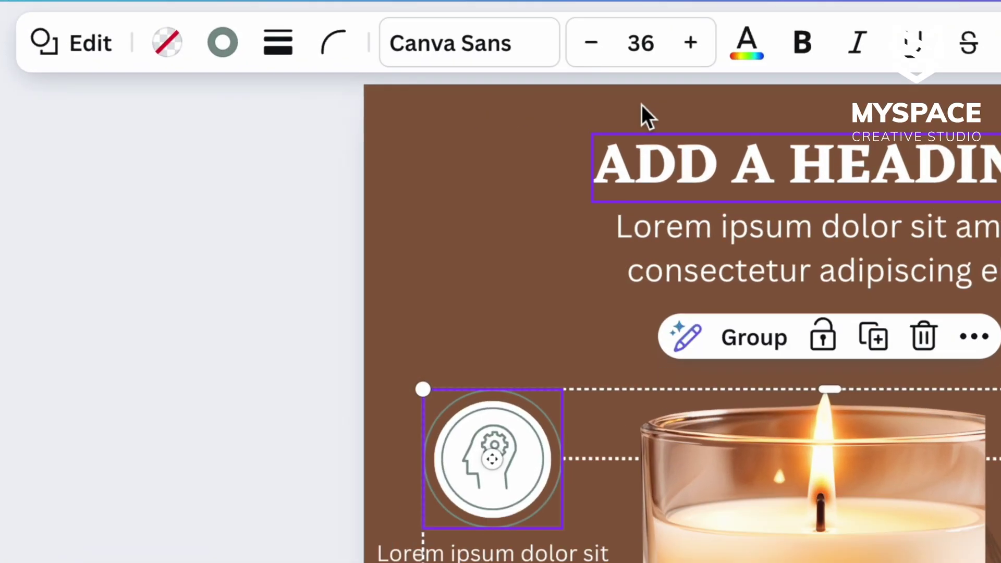
left_click(224, 42)
left_click(958, 182)
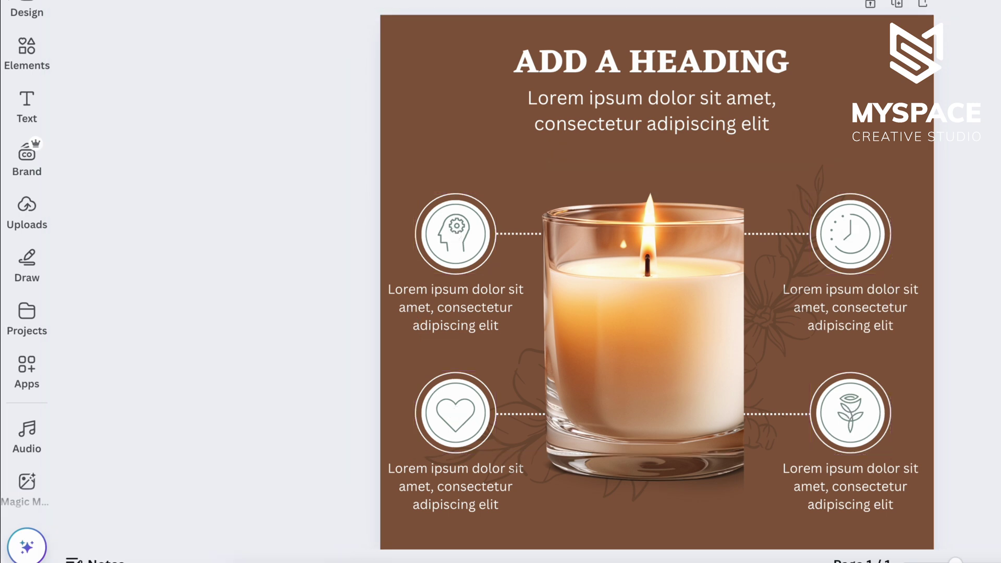
Extend the cropped candle image back to its full width of about 1,182 px and deselect it
left_click(705, 260)
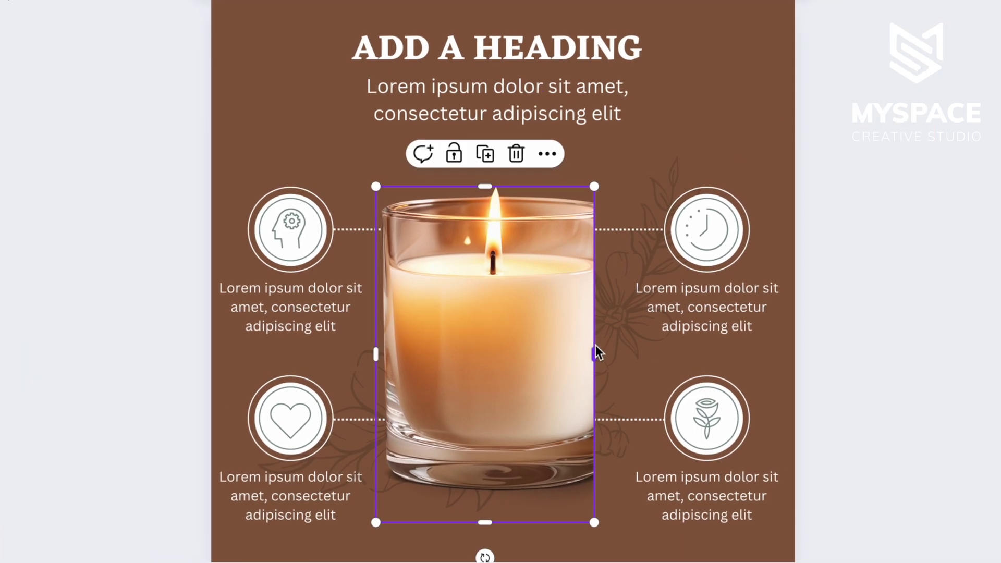
left_click_drag(595, 352, 724, 351)
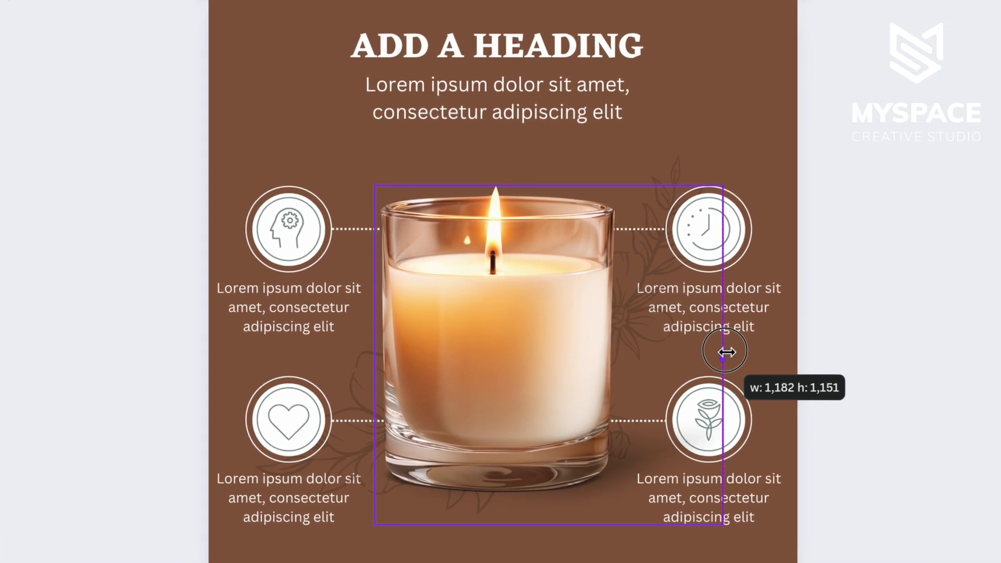
left_click(933, 313)
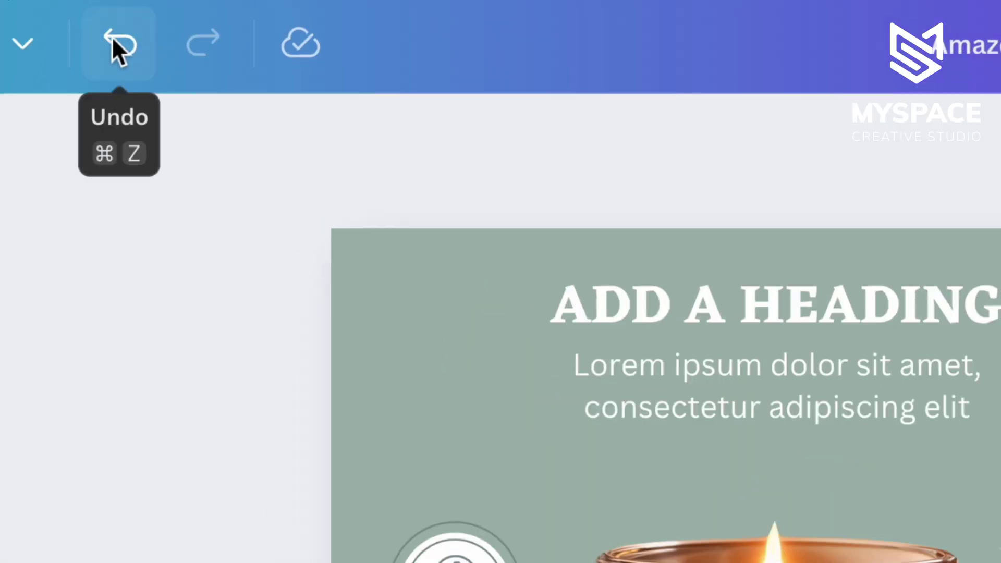
Undo the last two changes to the design
left_click(113, 40)
left_click(113, 40)
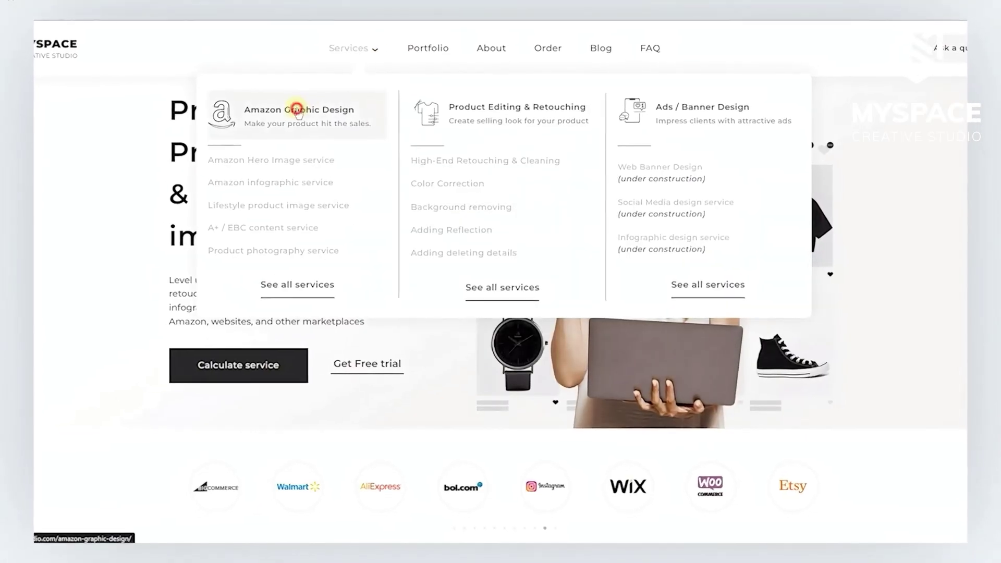
Switch to the MySpace Creative Studio website, open the Amazon Graphic Design service page and start a request
left_click(297, 110)
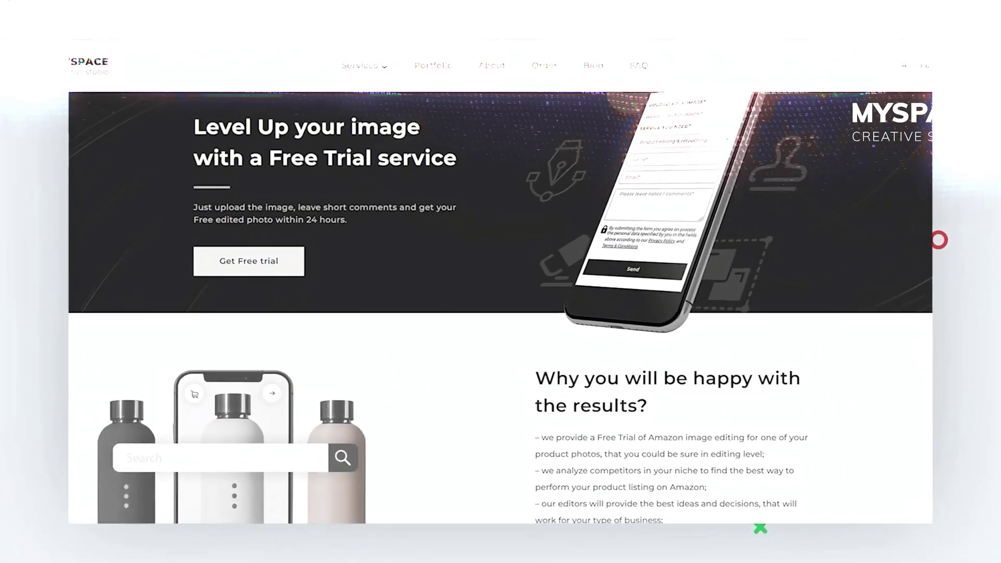
scroll(706, 446, "down", 3)
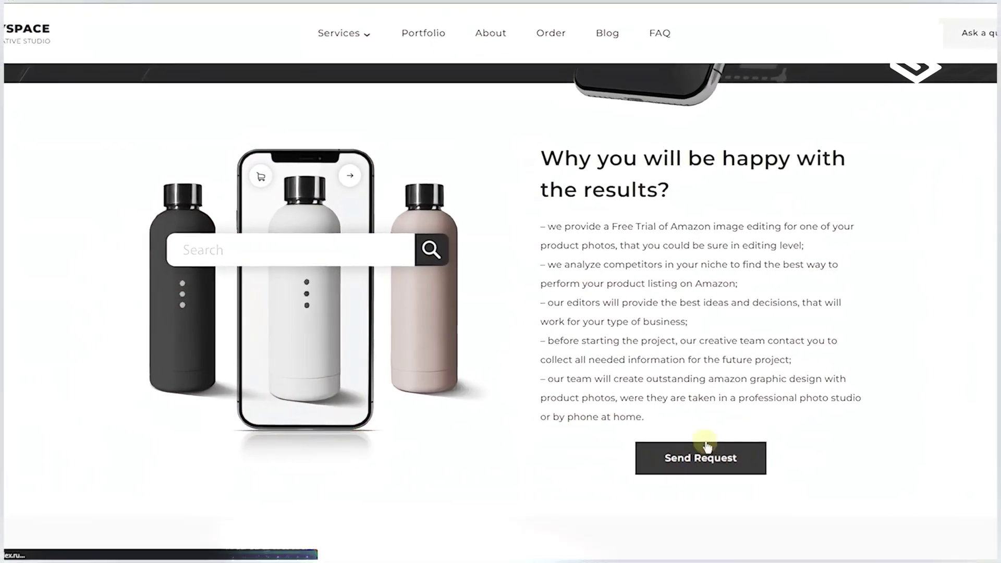
left_click(706, 445)
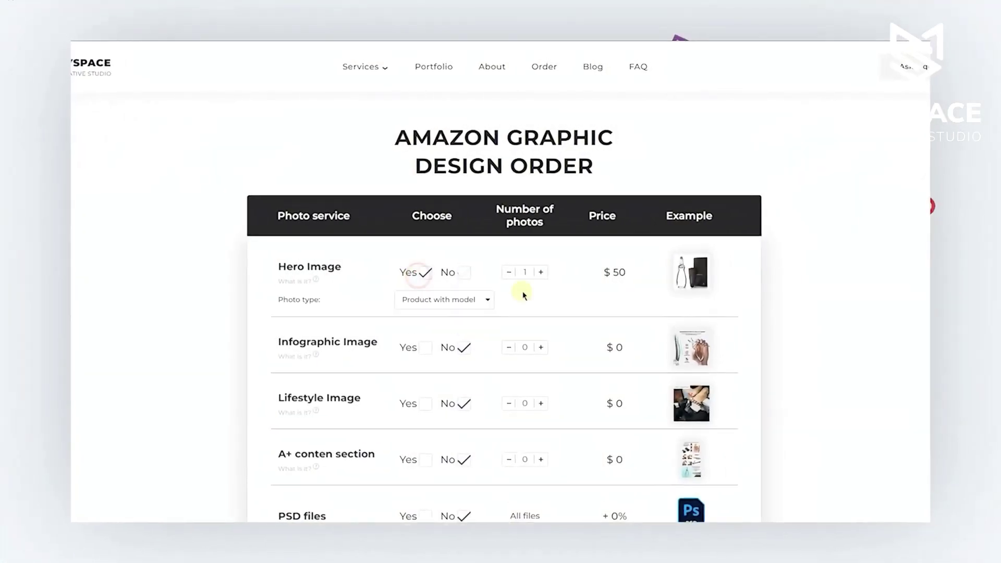
Add one infographic image, one lifestyle image and the A+ content section to the Amazon graphic design order
left_click(540, 347)
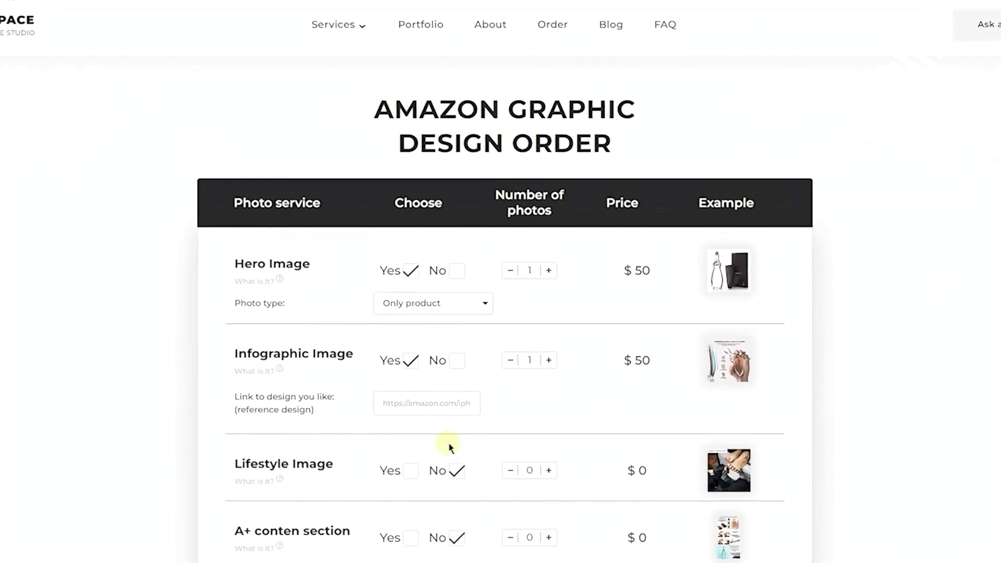
scroll(496, 463, "down", 2)
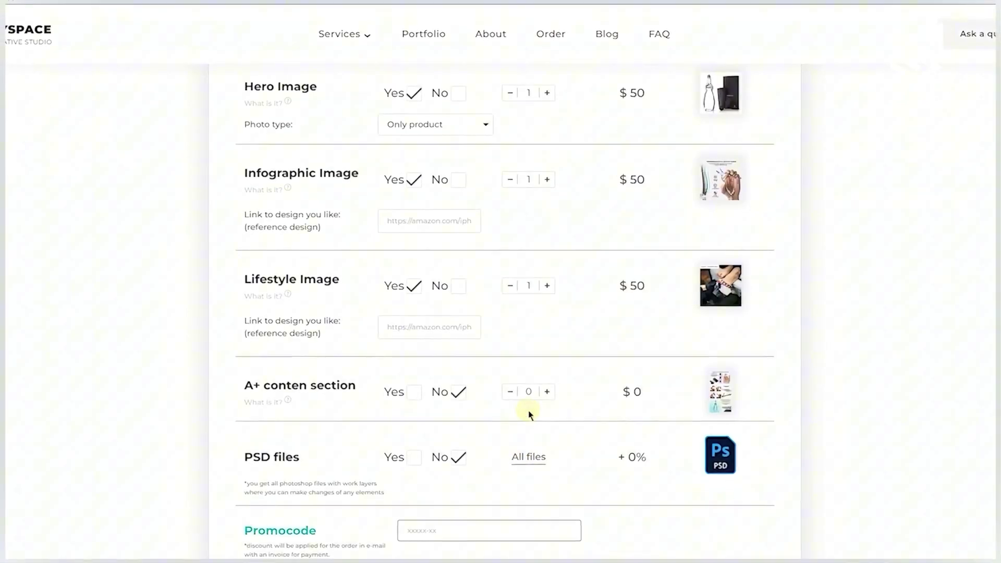
left_click(414, 392)
scroll(474, 462, "down", 5)
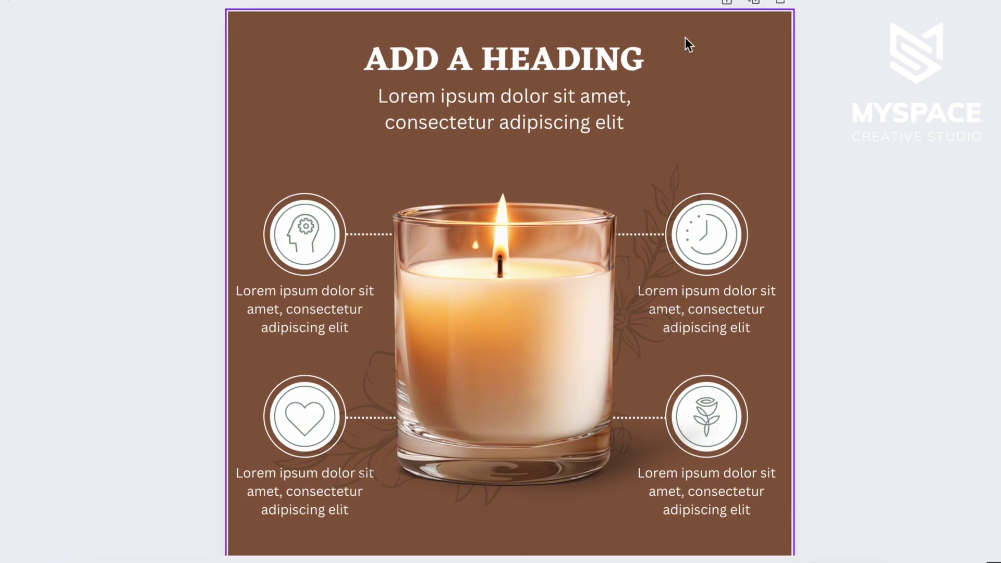
Replace the "ADD A HEADING" text with HELLO
left_click(603, 42)
left_click(564, 52)
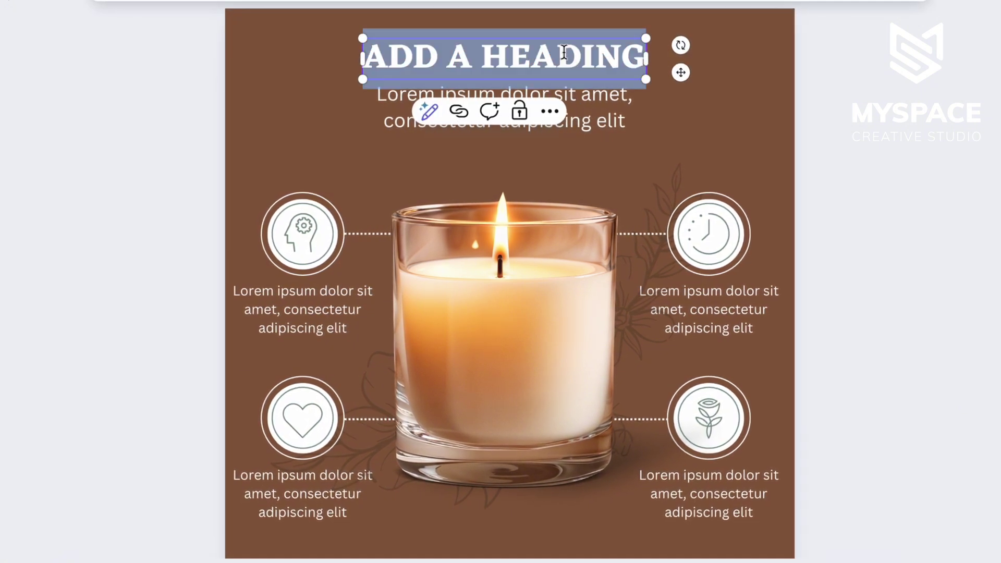
type("HELLO")
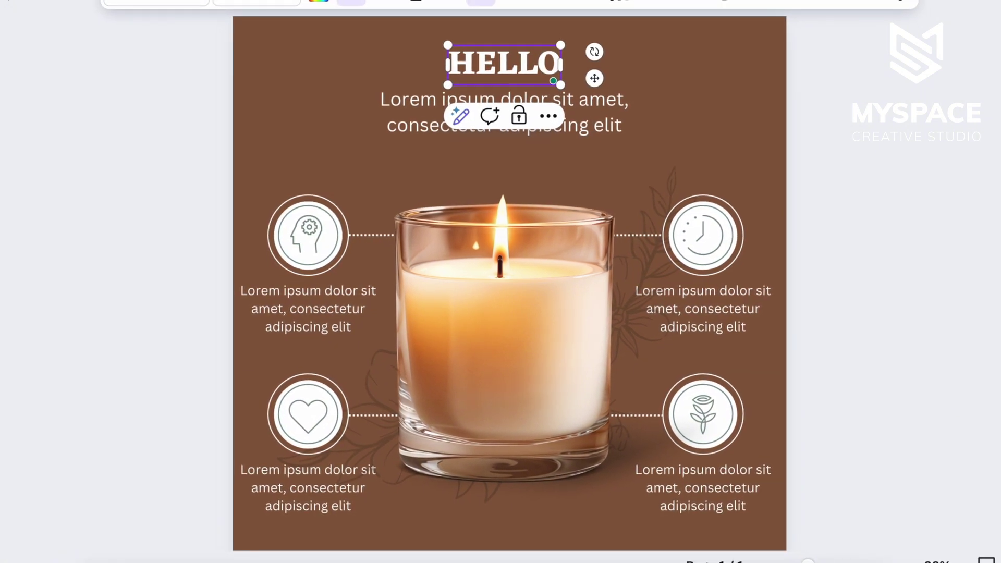
Change the heading to "EXPERIENCE CALM AND RELAXATION" and reduce its font size below 80 until it fits on one line
double_click(509, 65)
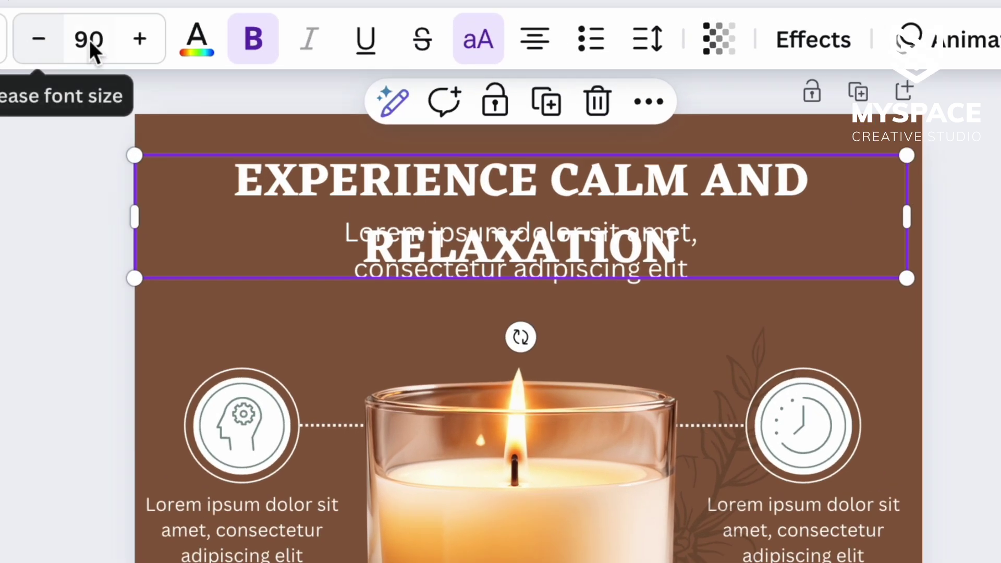
left_click(91, 40)
type("80")
key("Return")
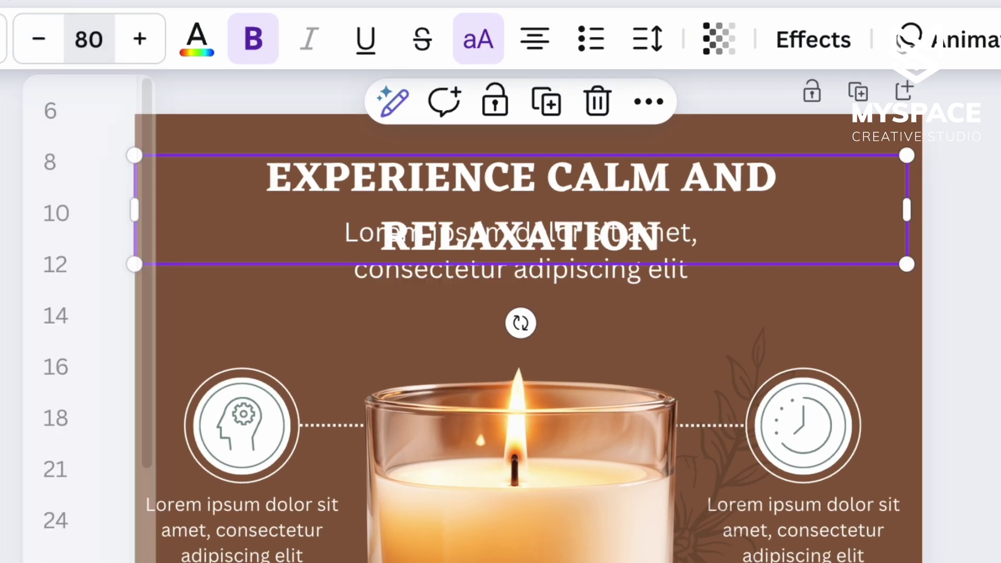
left_click(92, 38)
type("7")
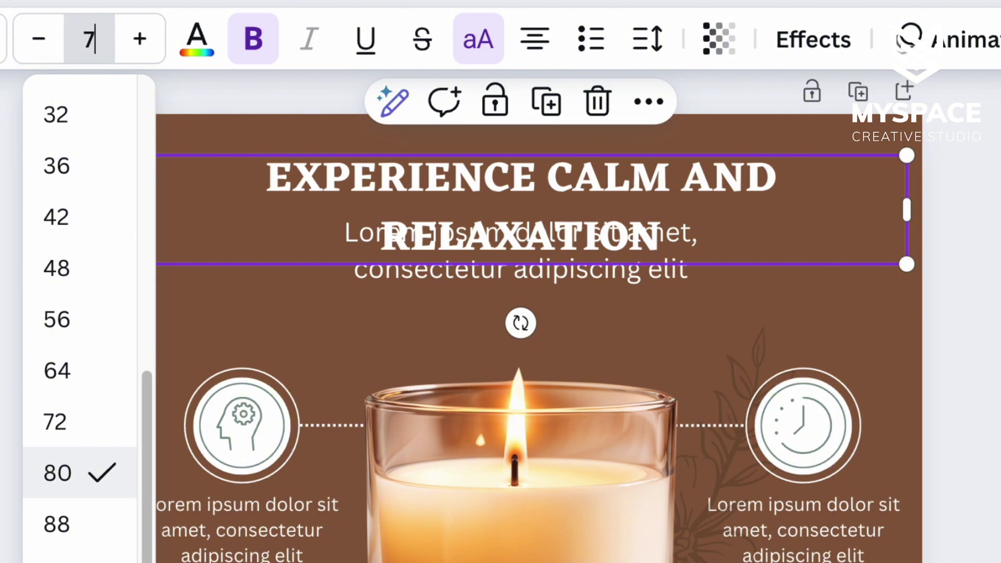
key("Return")
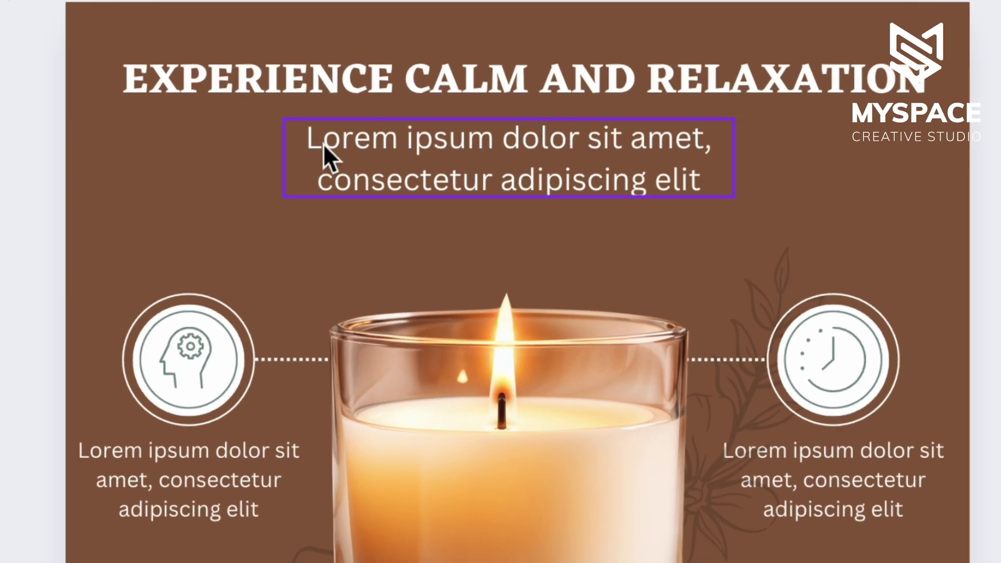
Replace the subheading with "Infuse your space with the soothing essence of our premium aroma candle." and widen it to two lines under the heading
left_click(415, 90)
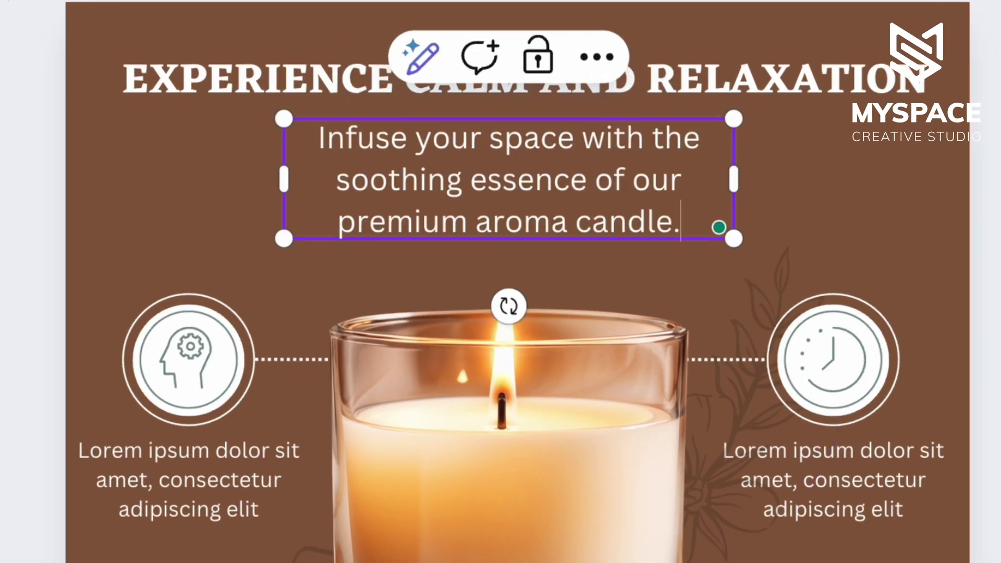
left_click_drag(739, 180, 901, 159)
left_click_drag(713, 156, 688, 145)
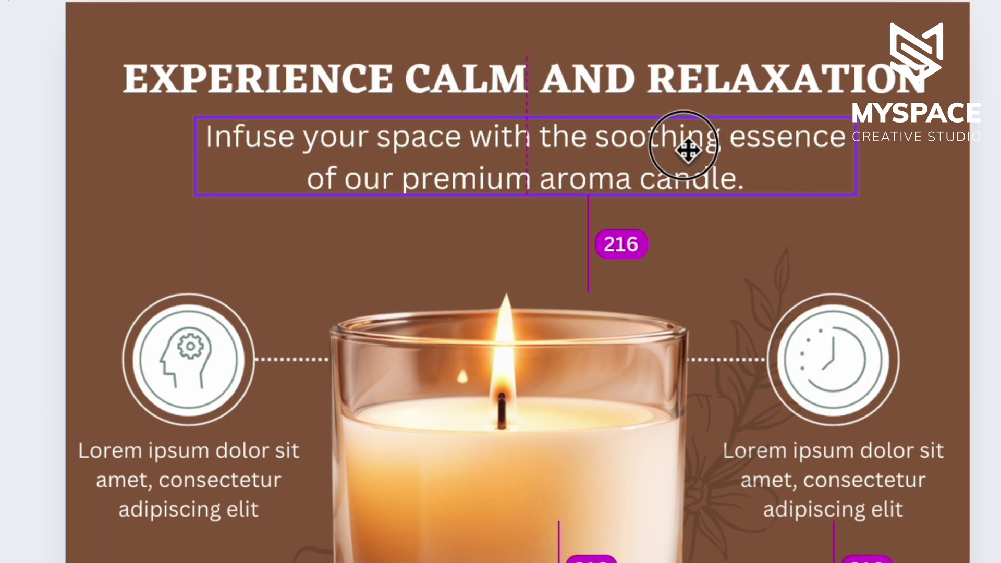
Caption the head icon "Unwind and de-stress with calming natural scents." and the heart icon "Enjoy hours of serene ambiance with a clean, even burn."
left_click(161, 485)
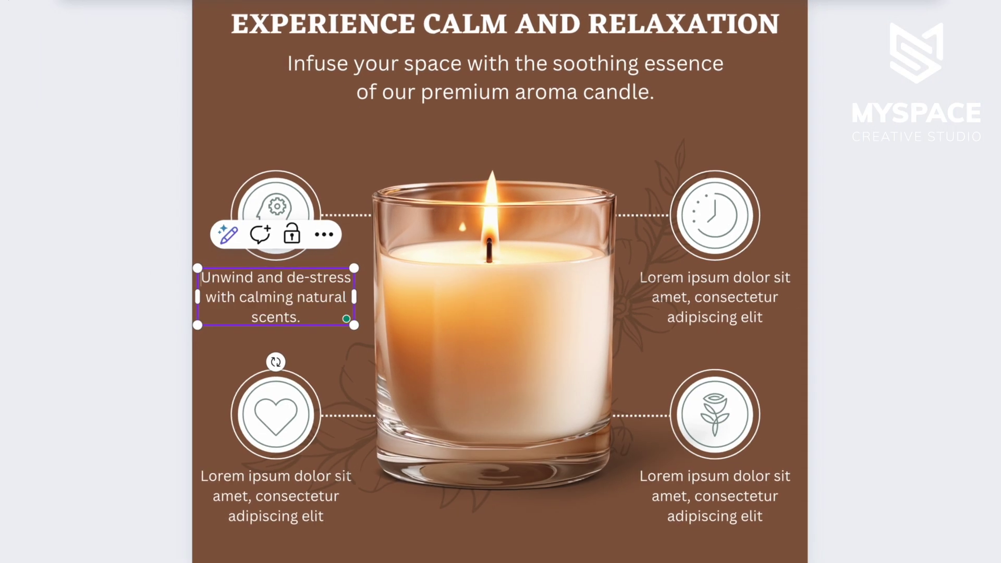
left_click(261, 517)
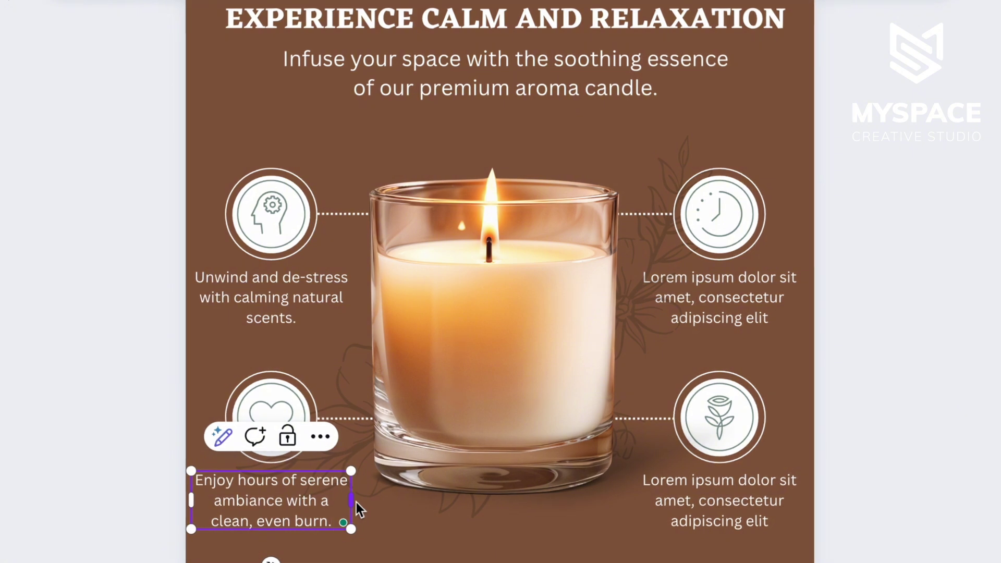
left_click_drag(352, 500, 363, 502)
Caption the clock icon "Crafted with eco-friendly wax and pure essential oils." and the rose icon "Elevate your environment with soft, comforting fragrances."
left_click(750, 297)
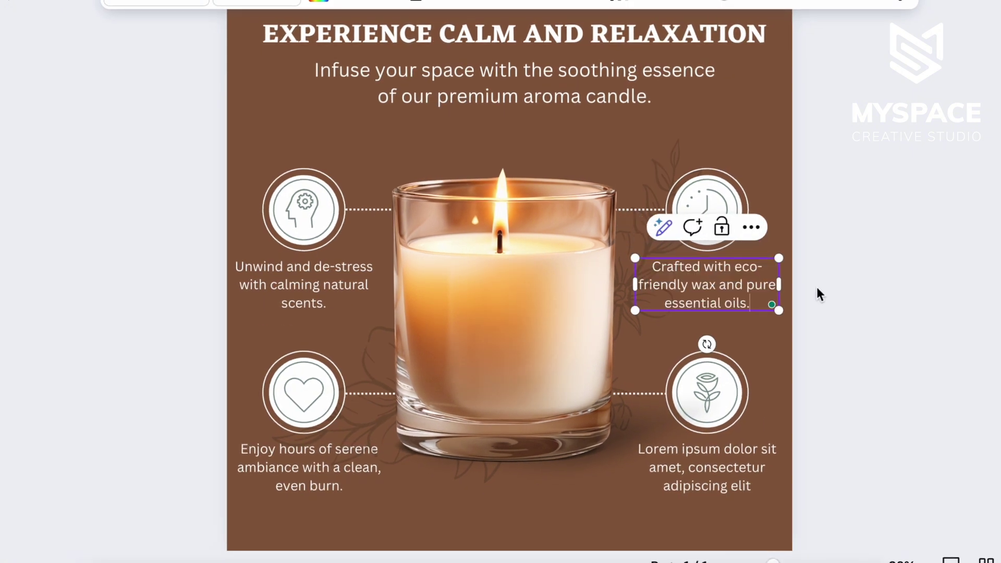
left_click(732, 507)
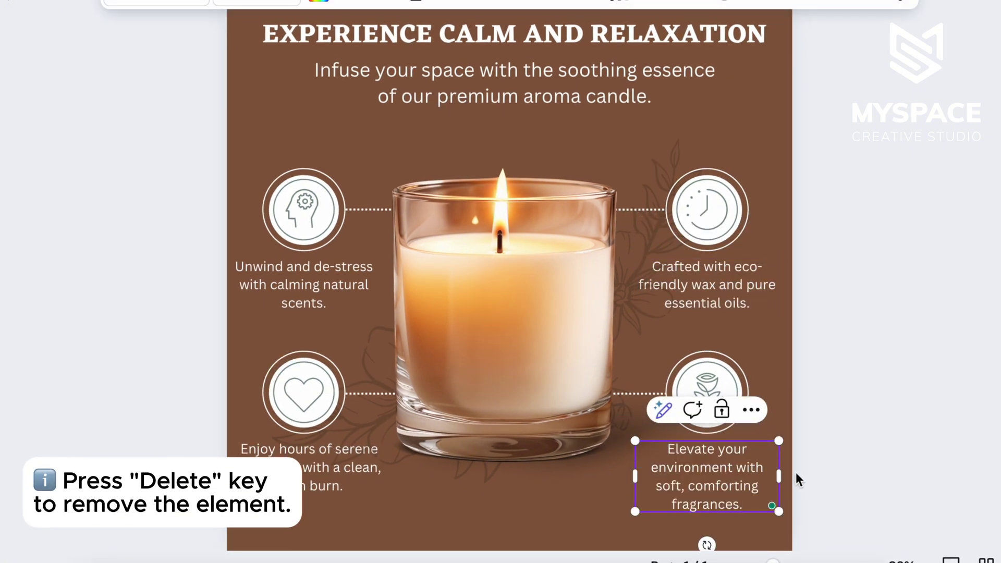
left_click_drag(634, 480, 624, 478)
left_click(895, 461)
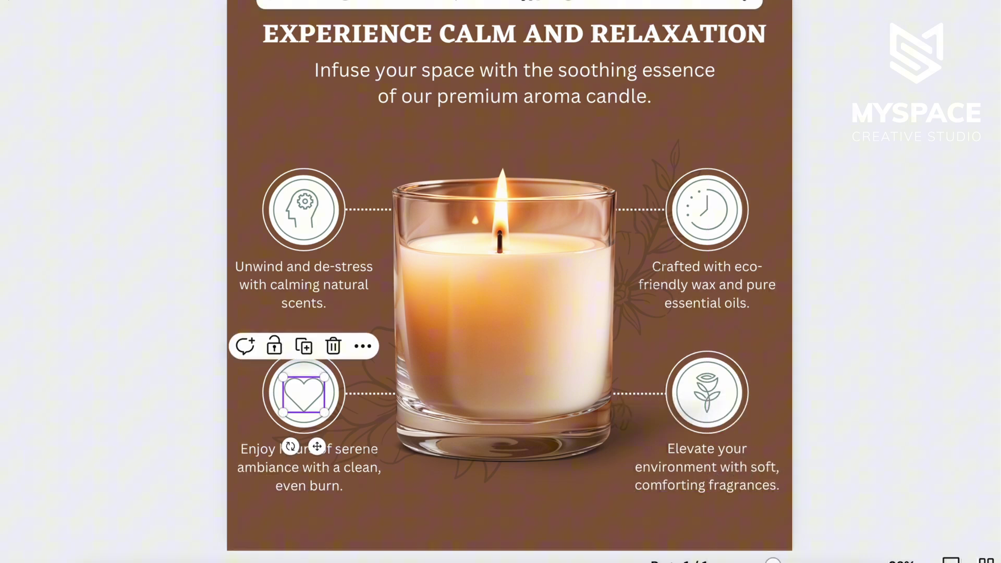
Recolour the head icon and the border of its inner ring in the document's brown
left_click_drag(772, 561, 779, 562)
left_click(267, 181)
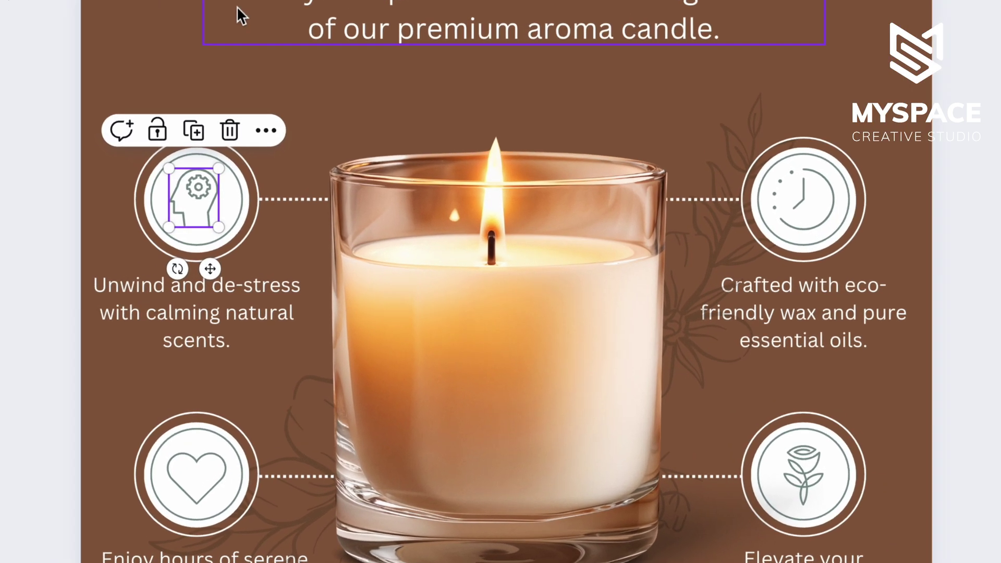
left_click(270, 26)
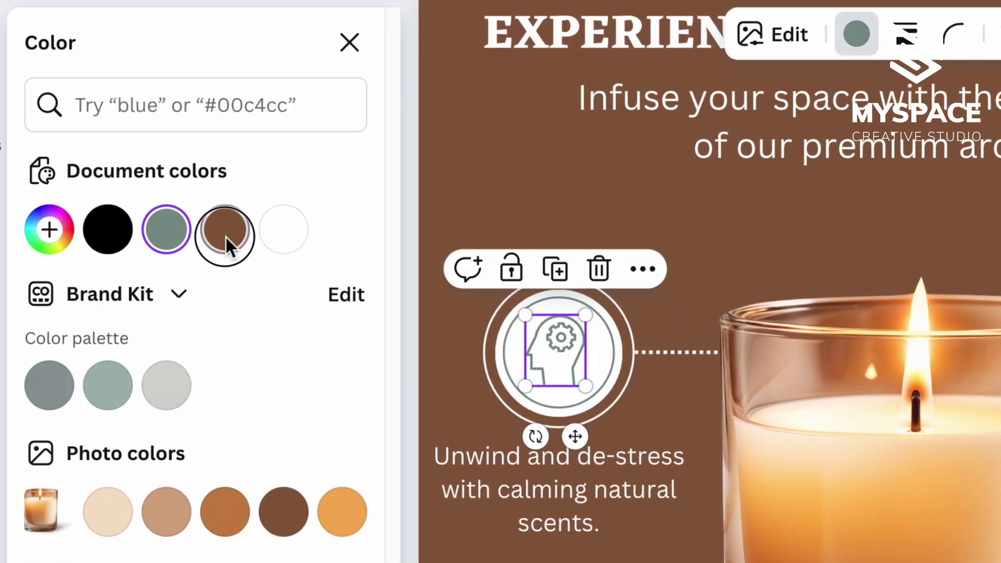
left_click(225, 235)
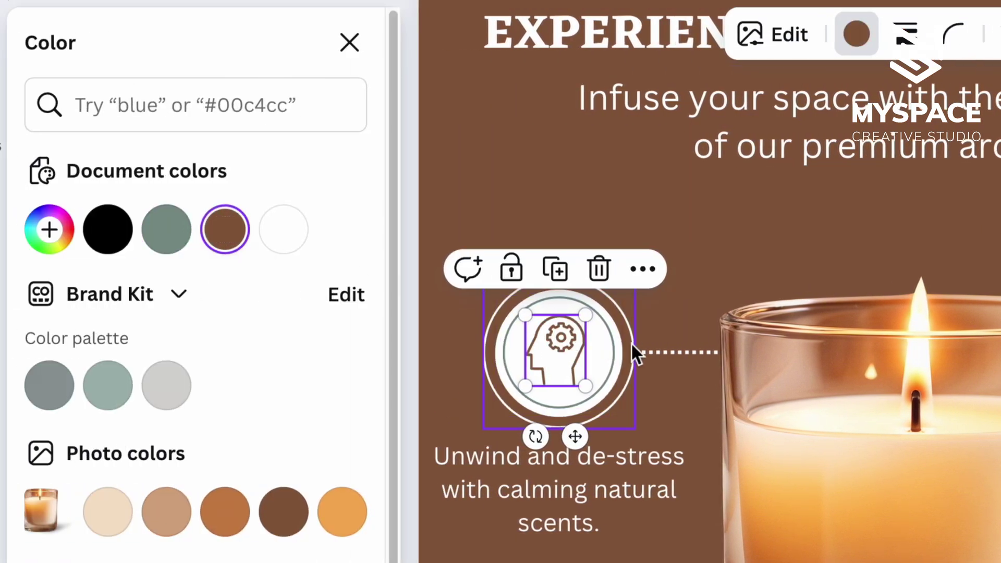
left_click(611, 342)
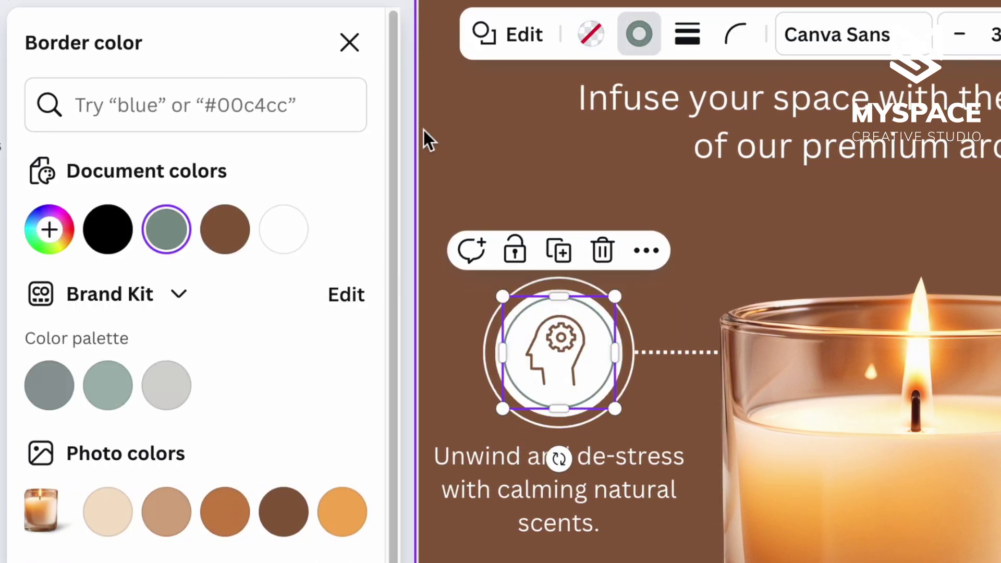
left_click(214, 225)
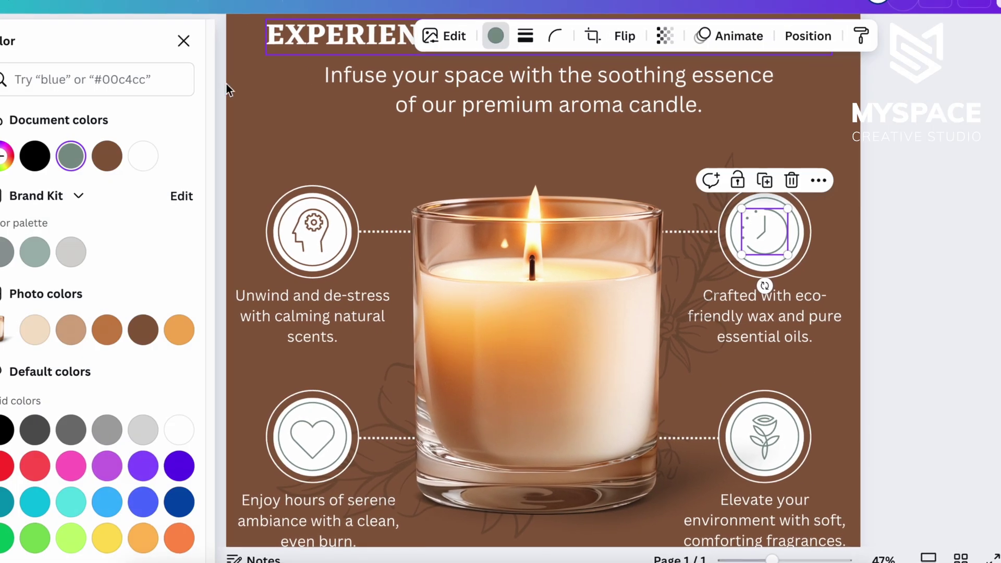
Recolour the clock icon and the border of its inner ring in the document's brown
left_click(798, 235)
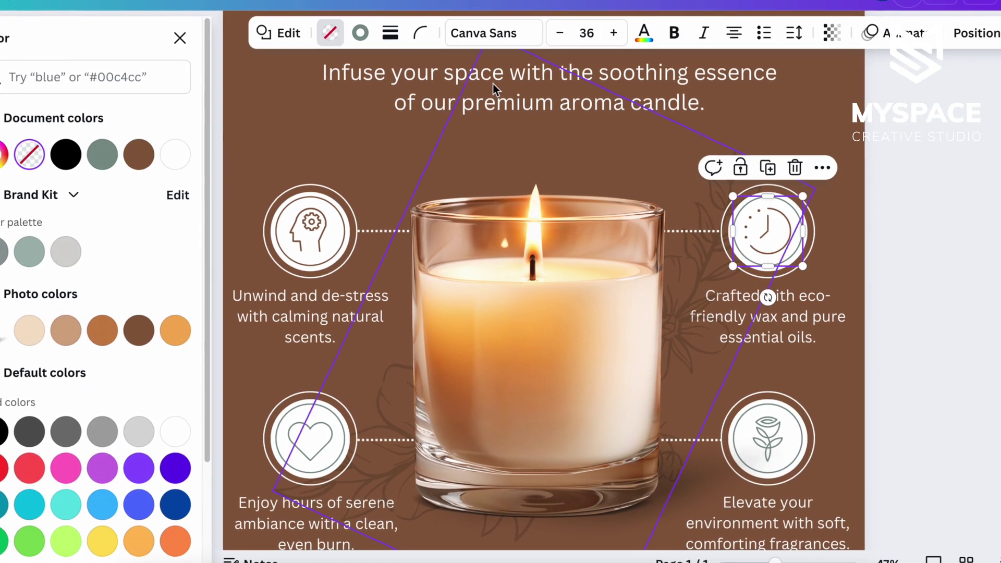
left_click(363, 36)
left_click(101, 154)
key("Escape")
scroll(770, 368, "down", 2)
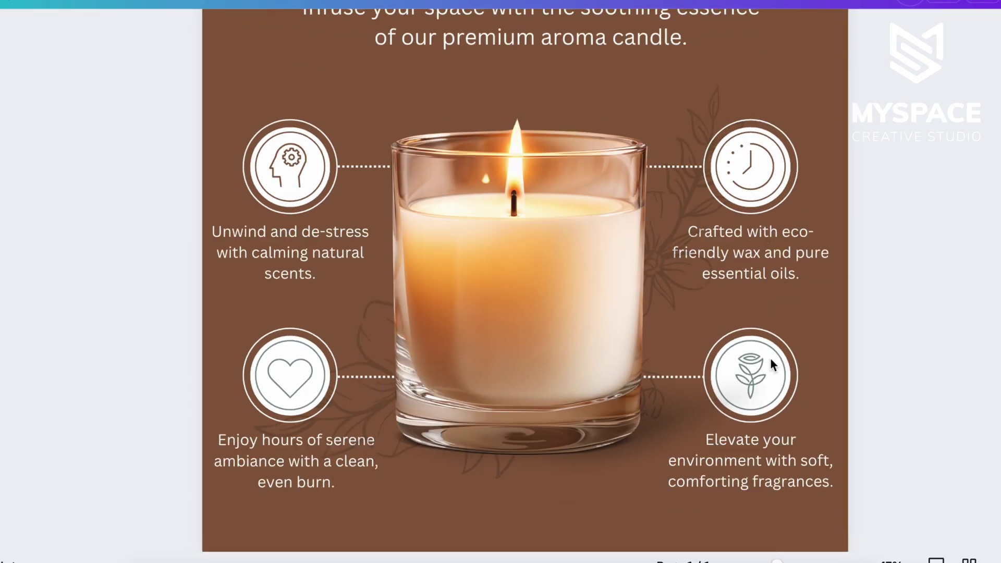
Recolour the heart icon and the border of its inner ring in the document's brown
left_click(307, 380)
left_click(373, 38)
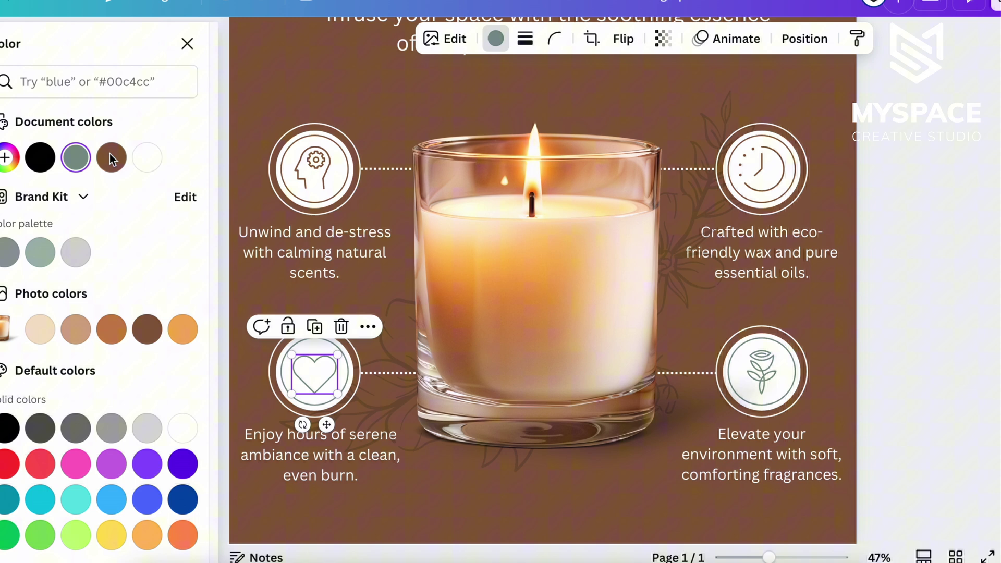
left_click(338, 371)
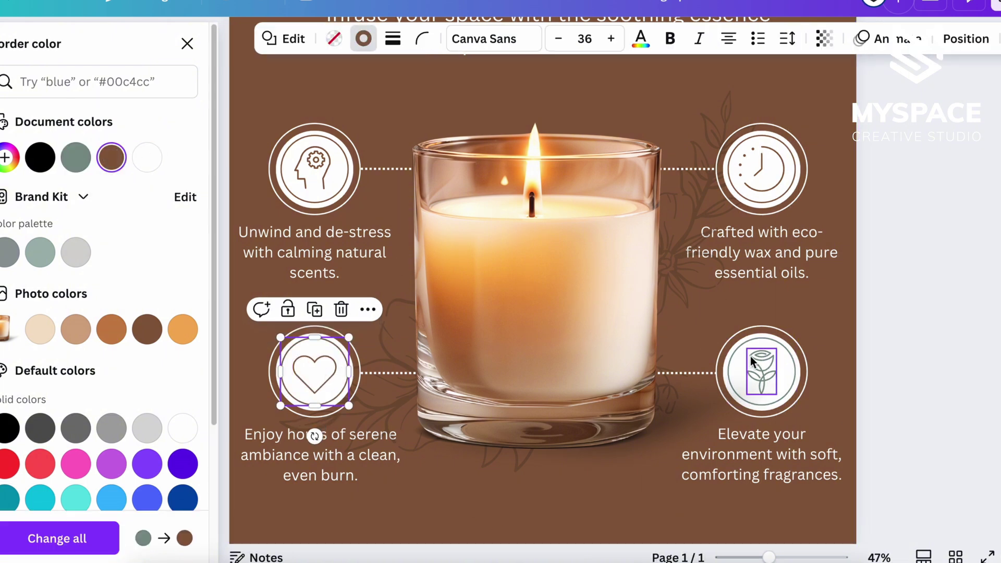
Recolour the rose icon and the border of its inner ring in the document's brown, and deselect it
left_click(750, 355)
left_click(375, 38)
left_click(798, 368)
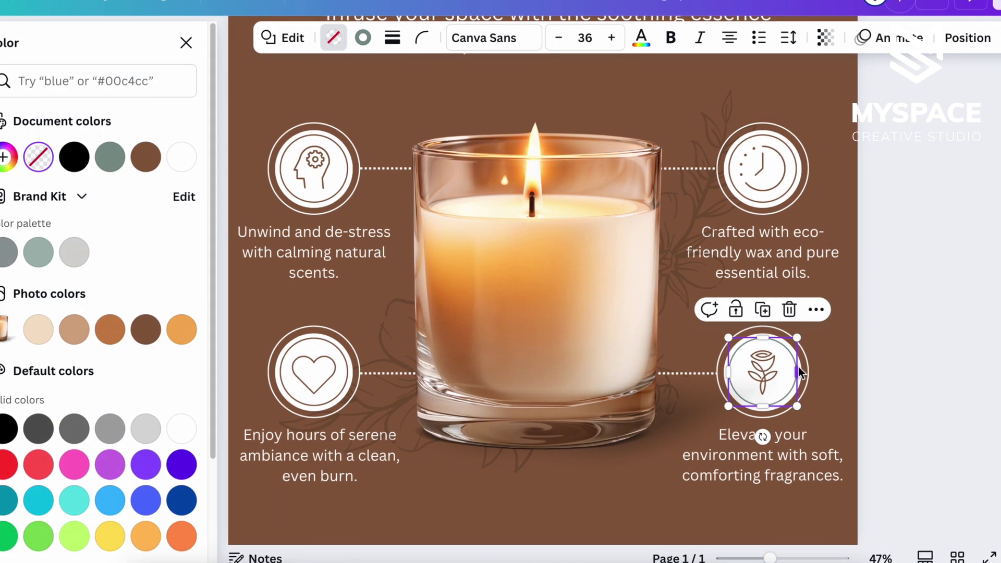
left_click(362, 38)
left_click(110, 156)
left_click(990, 315)
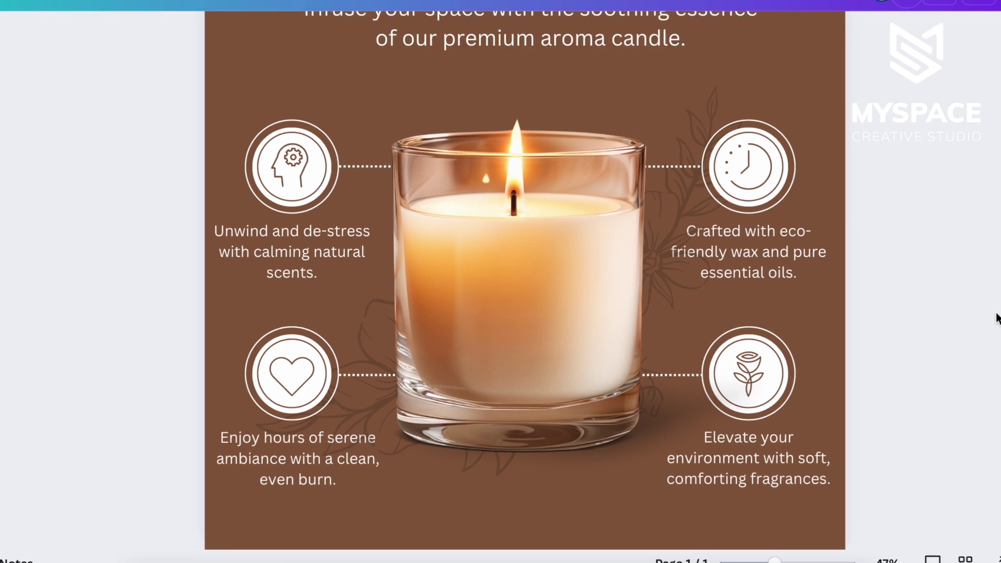
Replace the clock icon with the outlined leaf graphic from an elements search for "leaf", scaled down to fit inside the circle
left_click(750, 172)
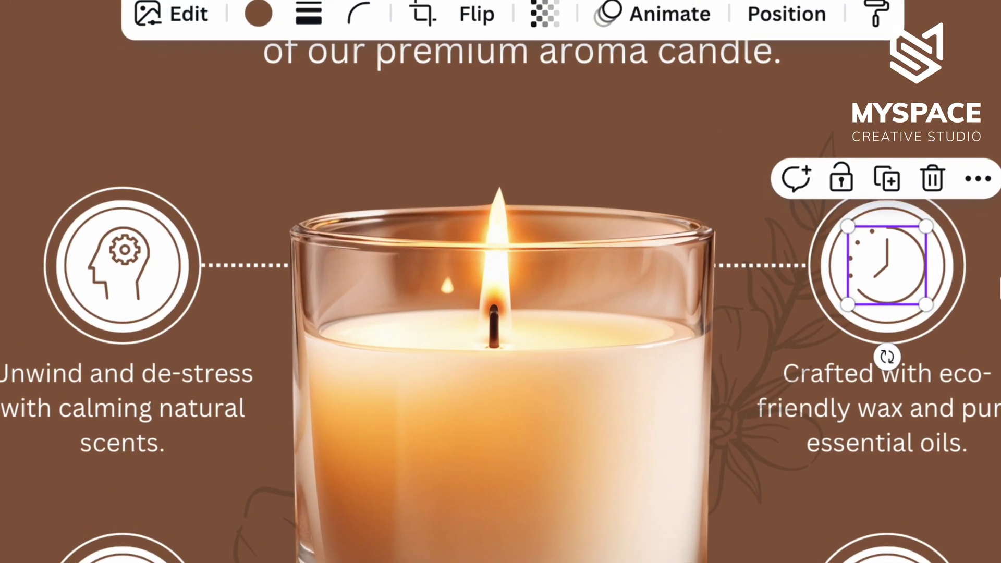
key("Delete")
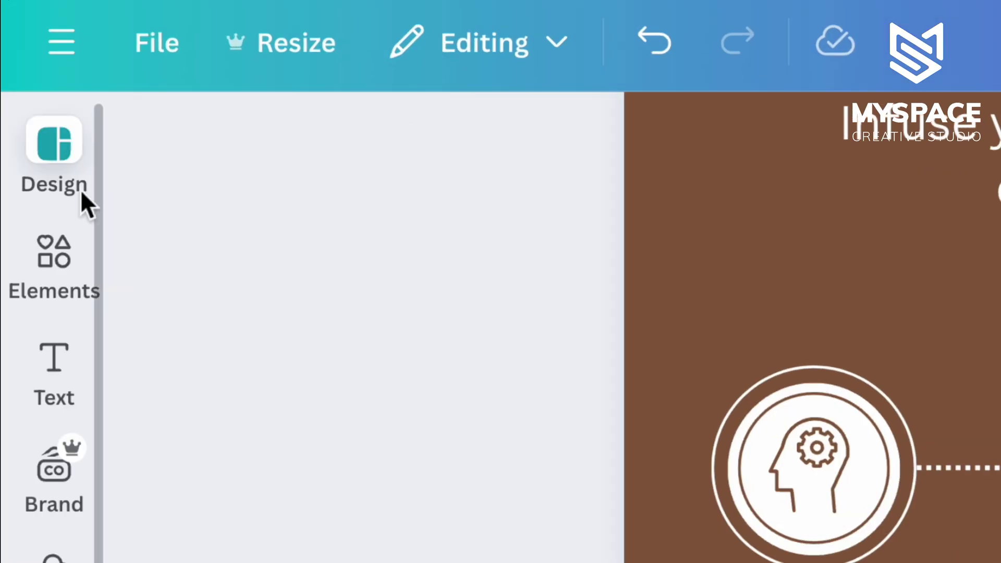
left_click(73, 249)
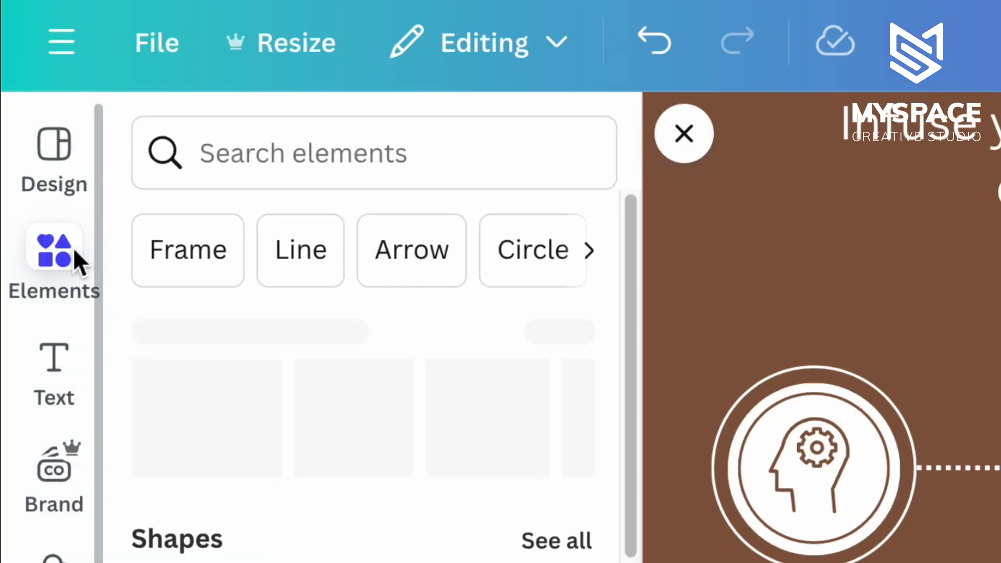
left_click(243, 155)
type("eco friendly")
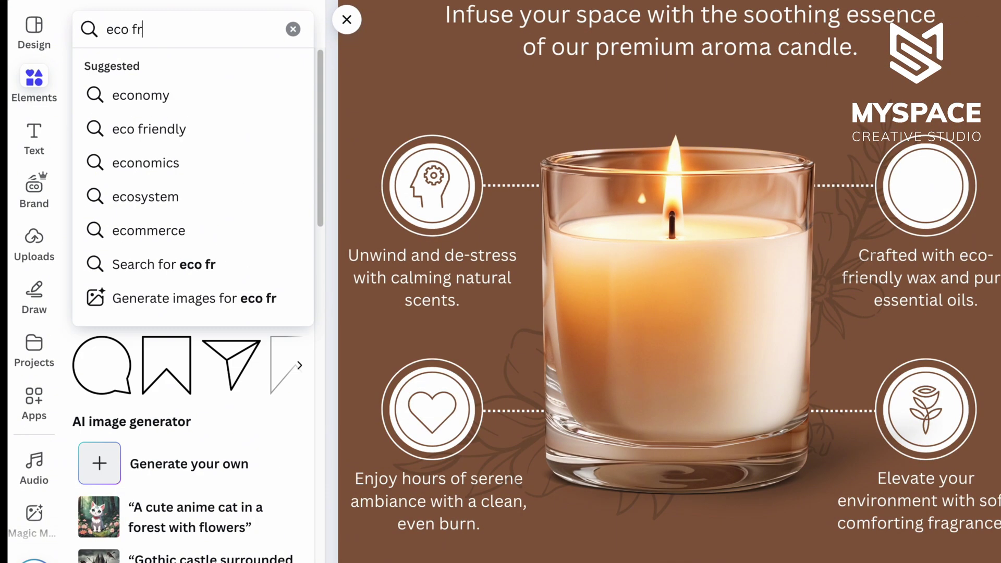
left_click(163, 162)
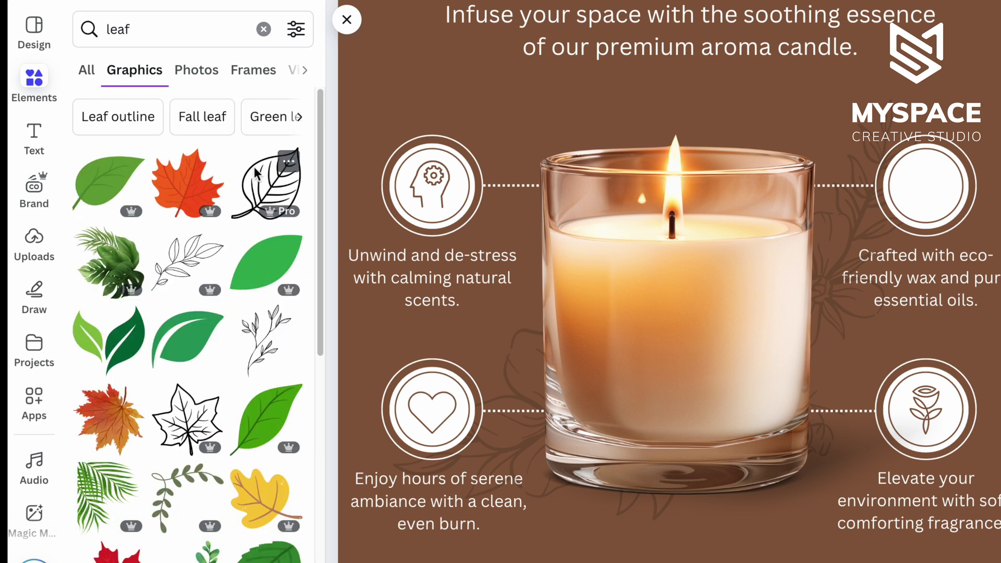
left_click(266, 184)
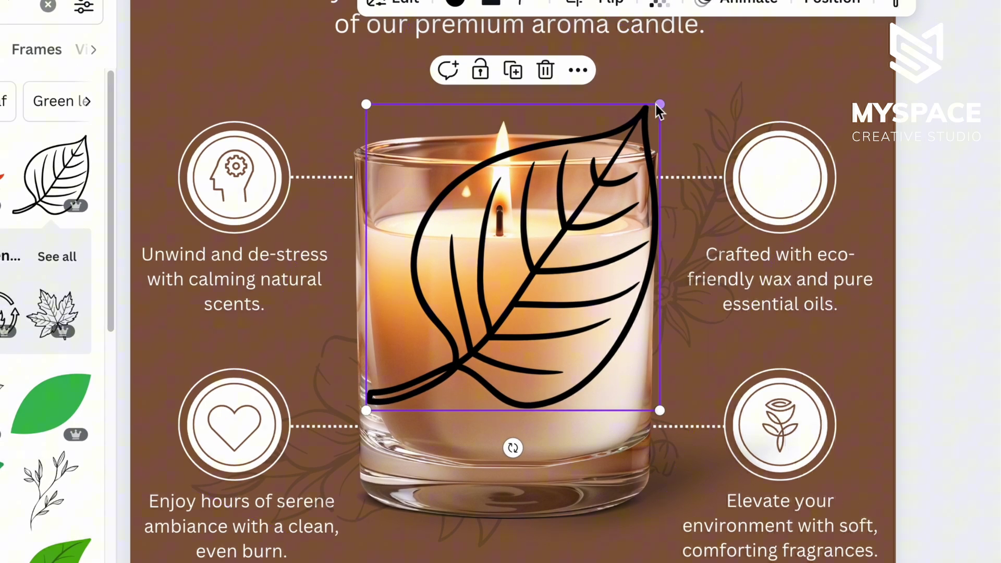
left_click_drag(815, 120, 699, 242)
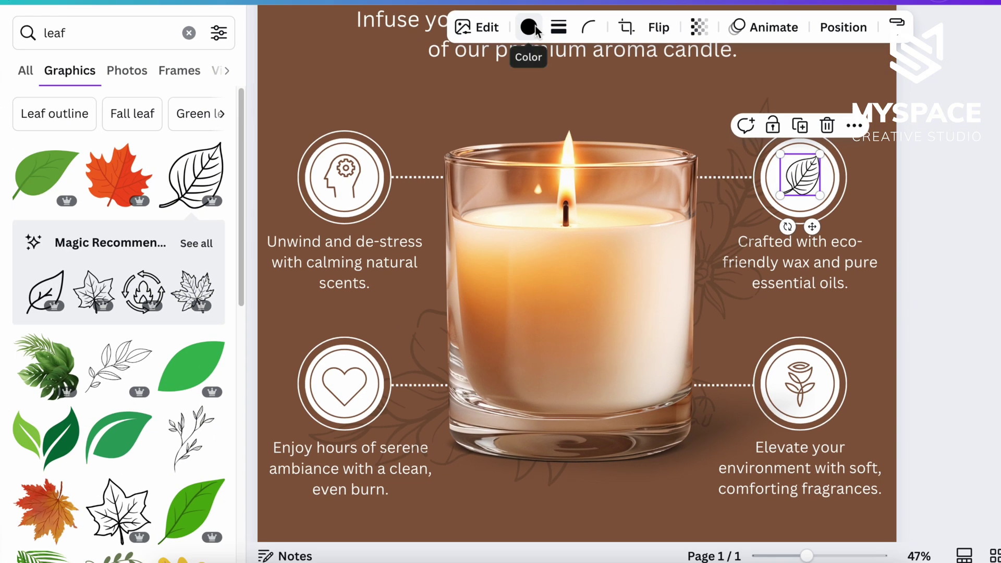
Recolour the new leaf icon in the document's brown
left_click(455, 2)
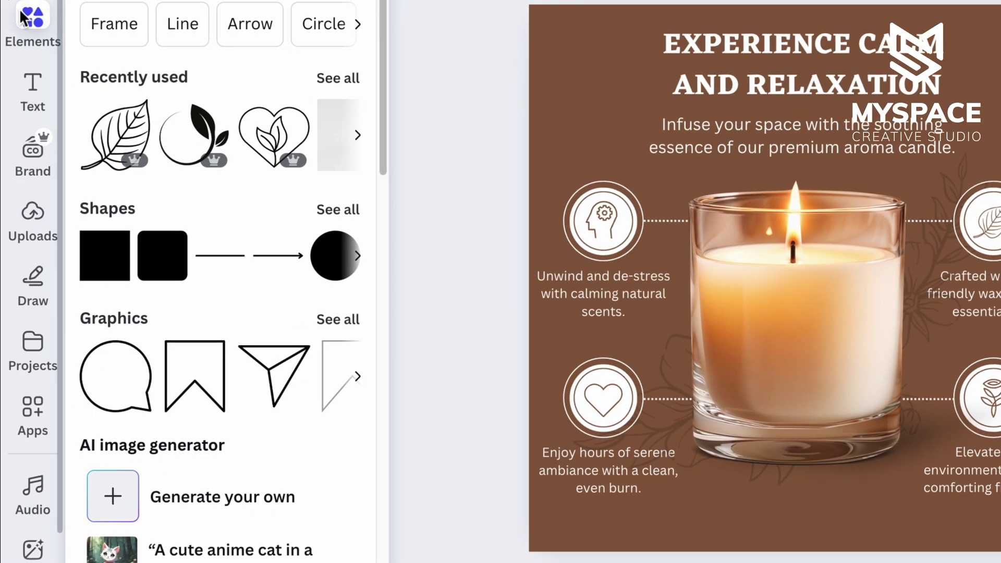
Add the uploaded white "YOUR LOGO will be here" image, enlarge it, and centre it beneath the candle
left_click(33, 214)
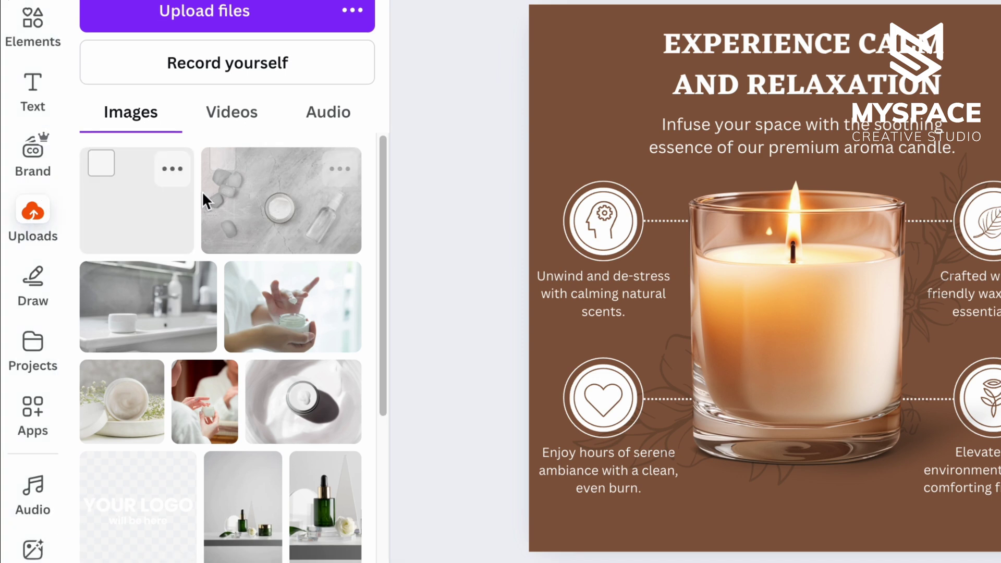
scroll(205, 194, "down", 8)
scroll(218, 245, "up", 6)
left_click(160, 381)
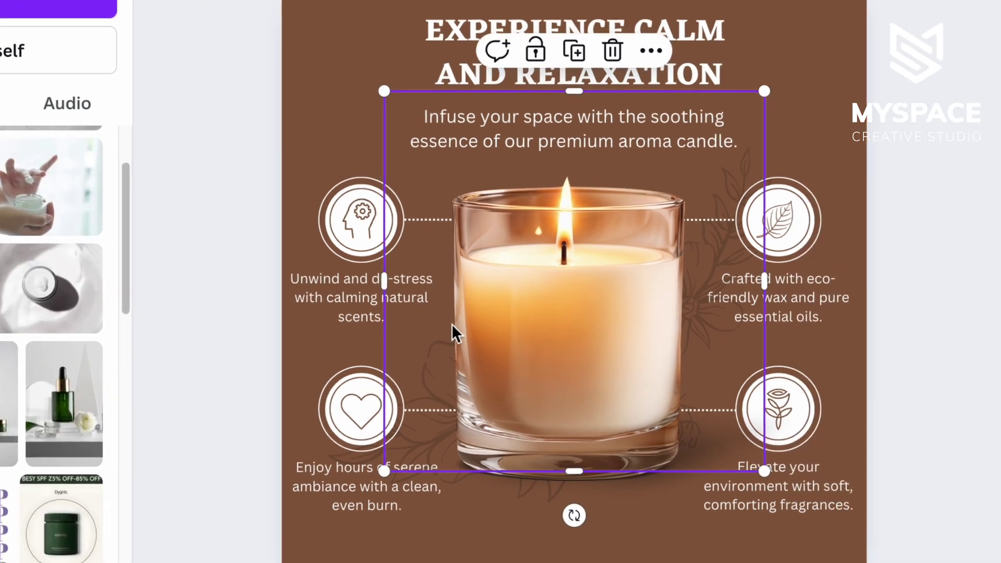
left_click_drag(980, 100, 959, 117)
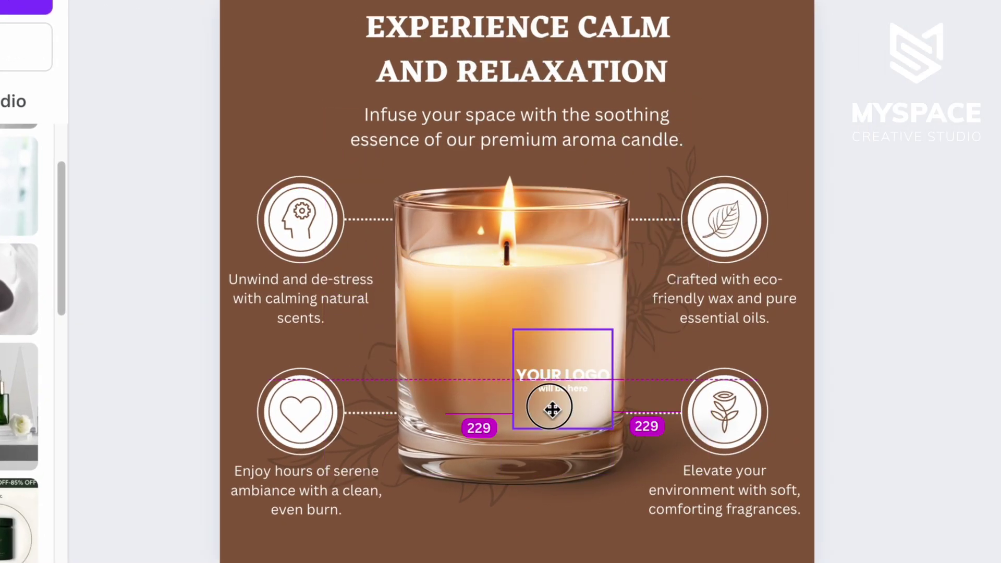
left_click_drag(553, 409, 502, 558)
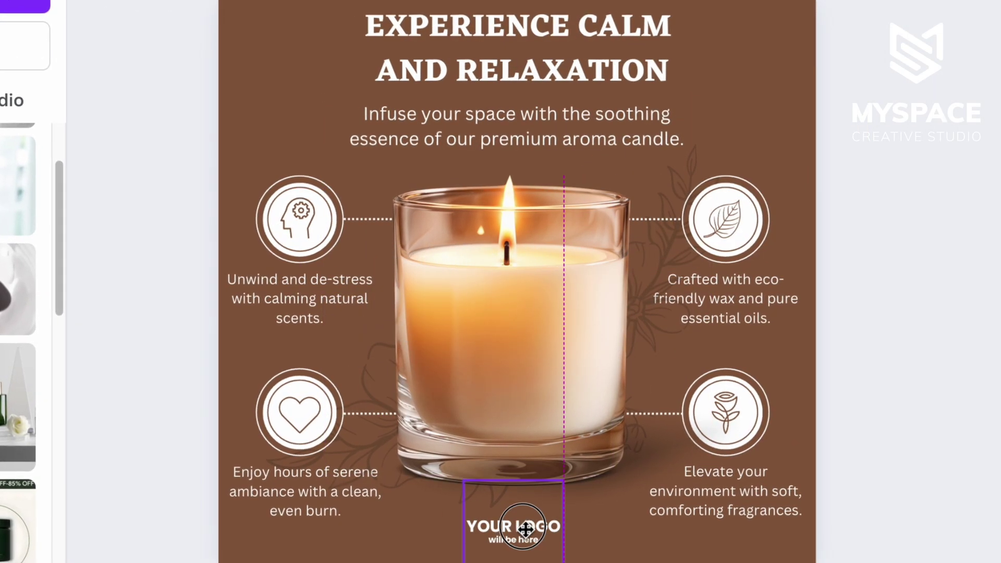
left_click_drag(564, 493, 621, 442)
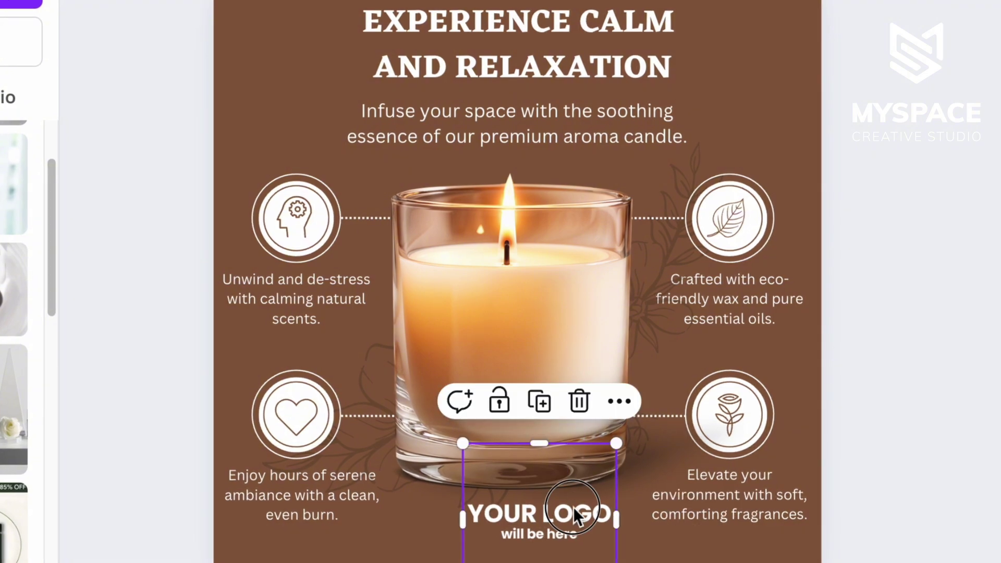
left_click_drag(539, 502, 516, 537)
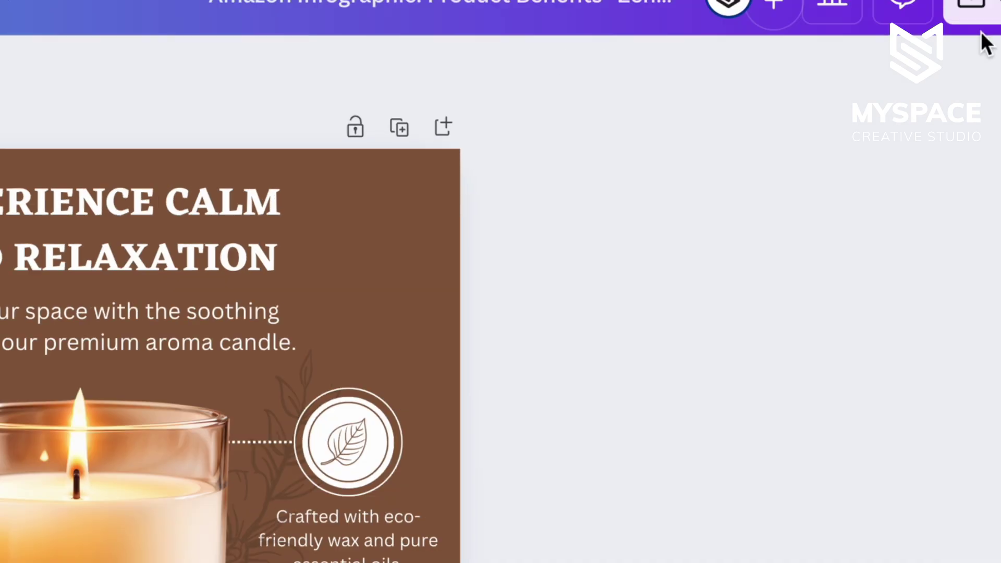
Download the finished design as a PNG at size 1 (2,000 × 2,000 px)
left_click(980, 11)
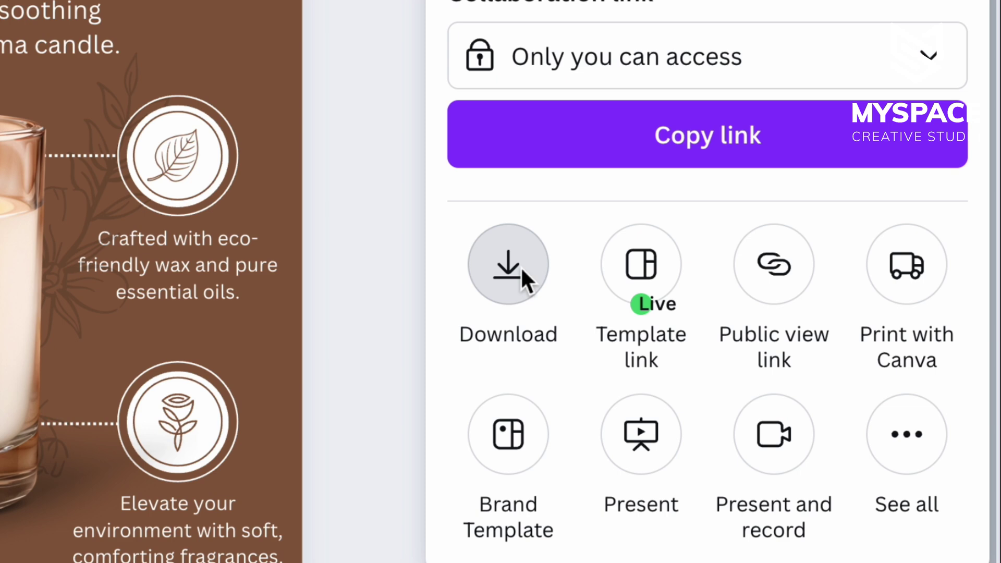
left_click(520, 266)
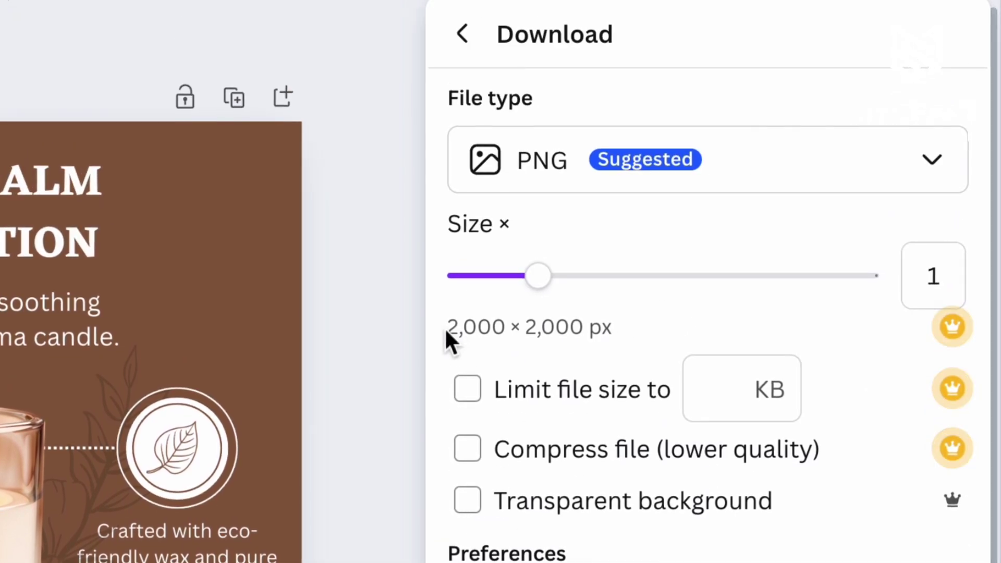
left_click(632, 327)
left_click(744, 170)
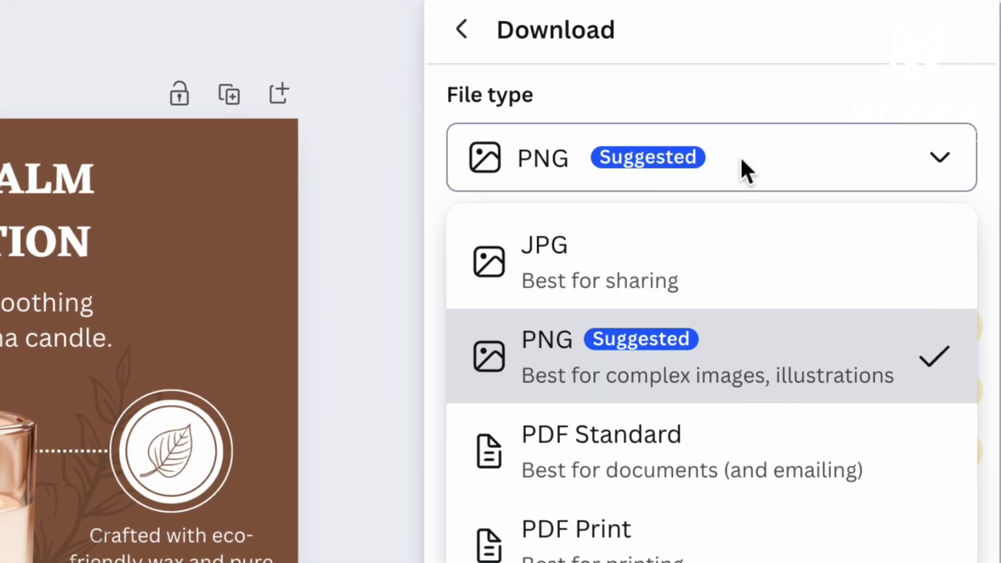
left_click(539, 367)
left_click(714, 504)
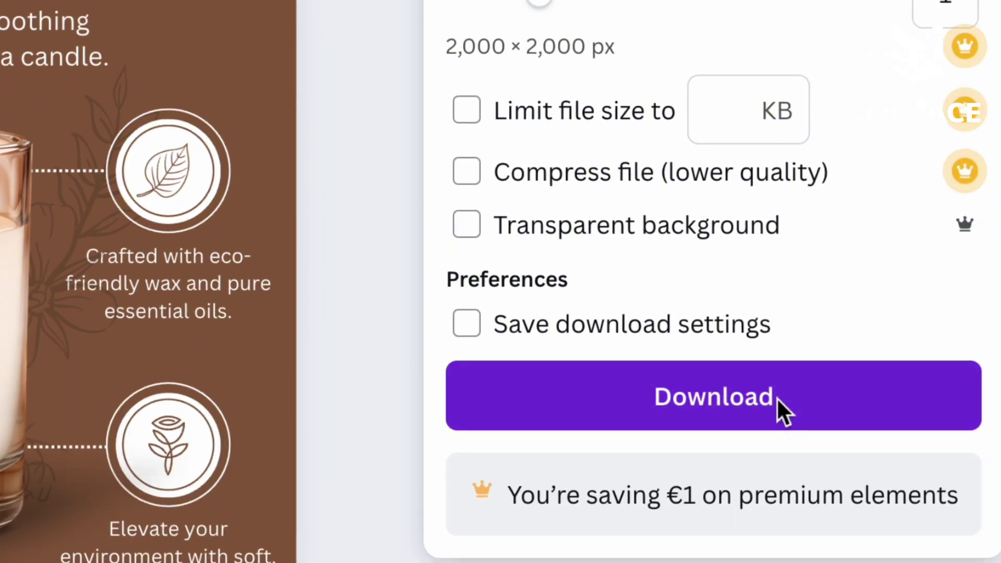
left_click(775, 401)
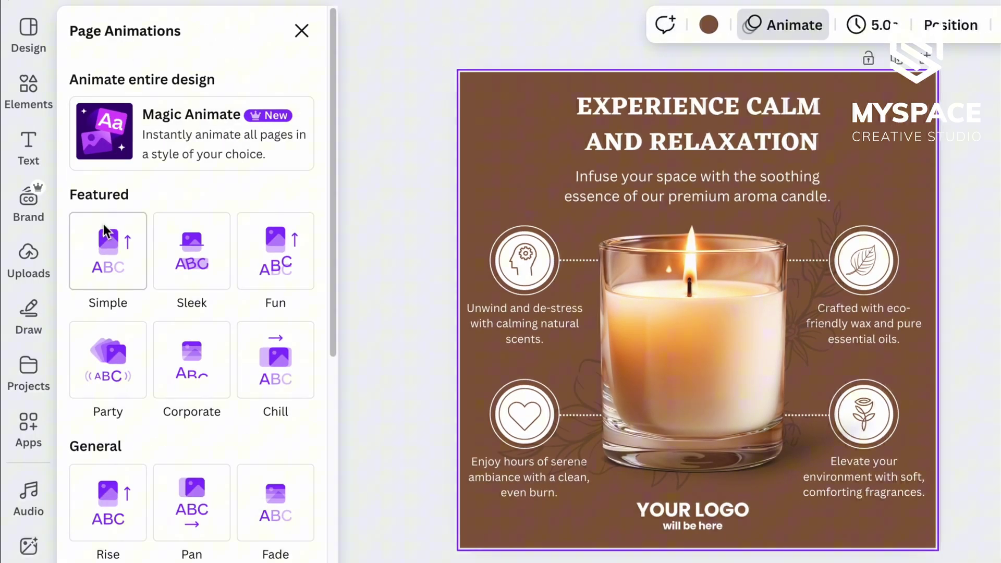
Apply the Party page animation to the infographic
left_click(107, 234)
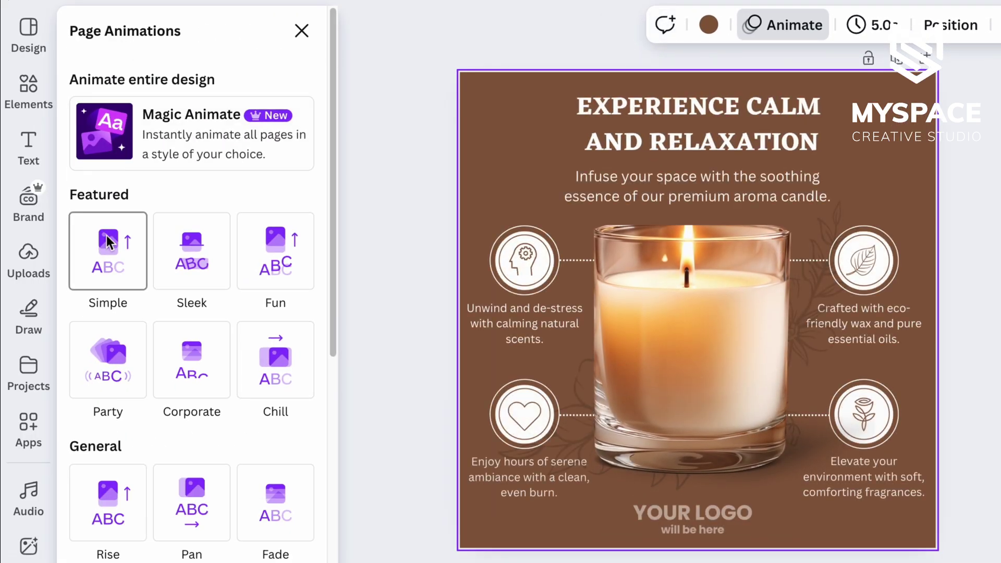
left_click(175, 241)
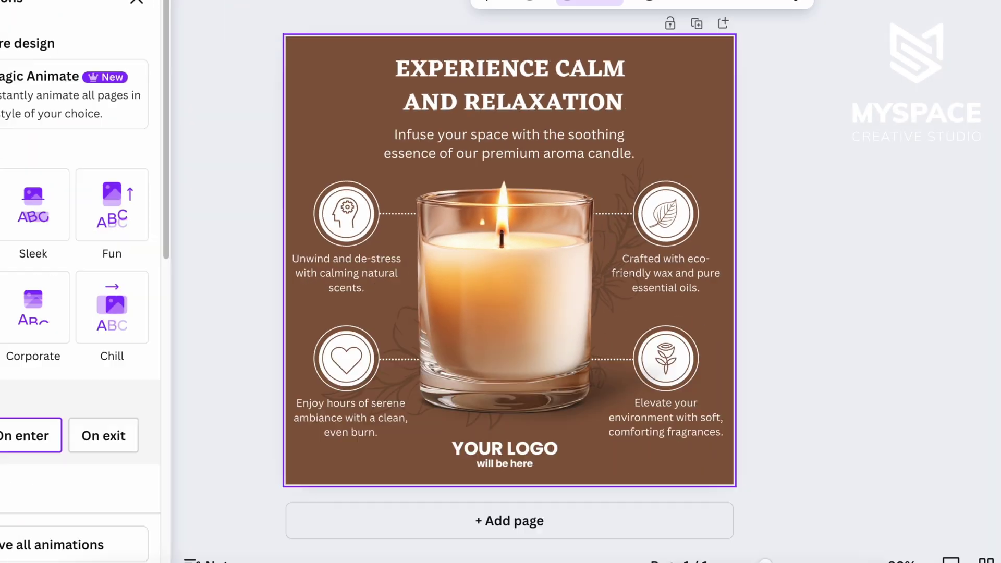
Download the animated design with MP4 Video as the file type
left_click(906, 56)
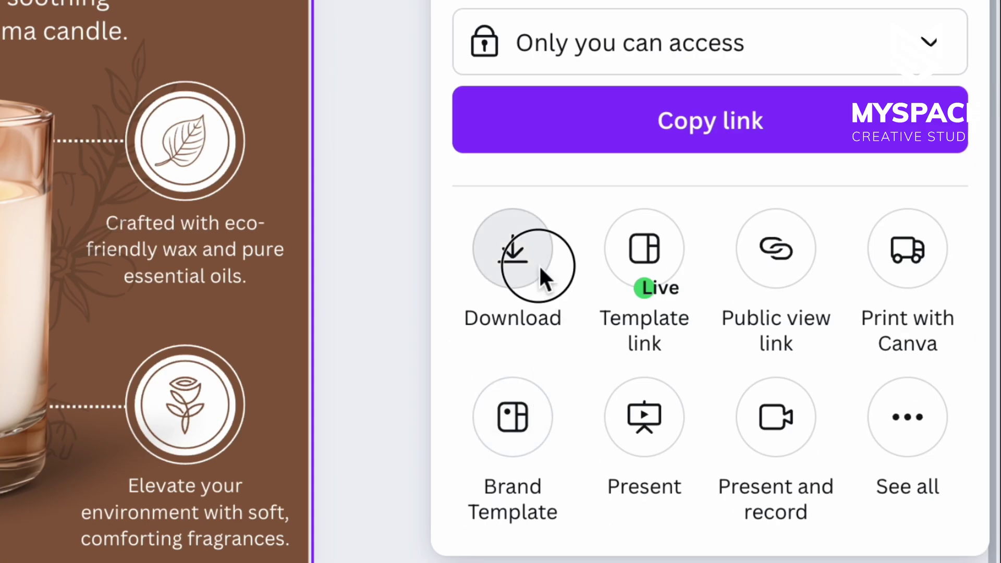
left_click(542, 257)
left_click(615, 13)
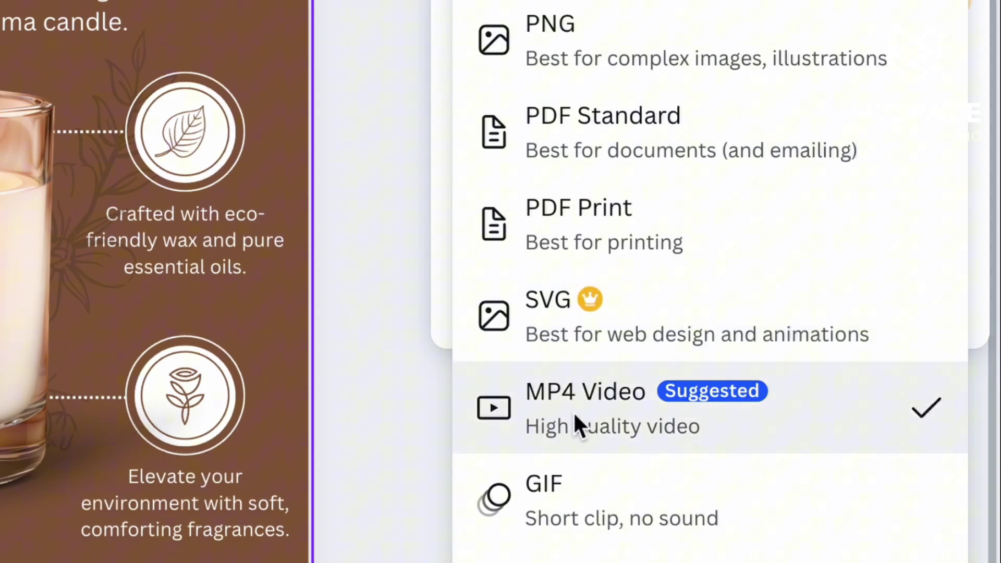
left_click(573, 411)
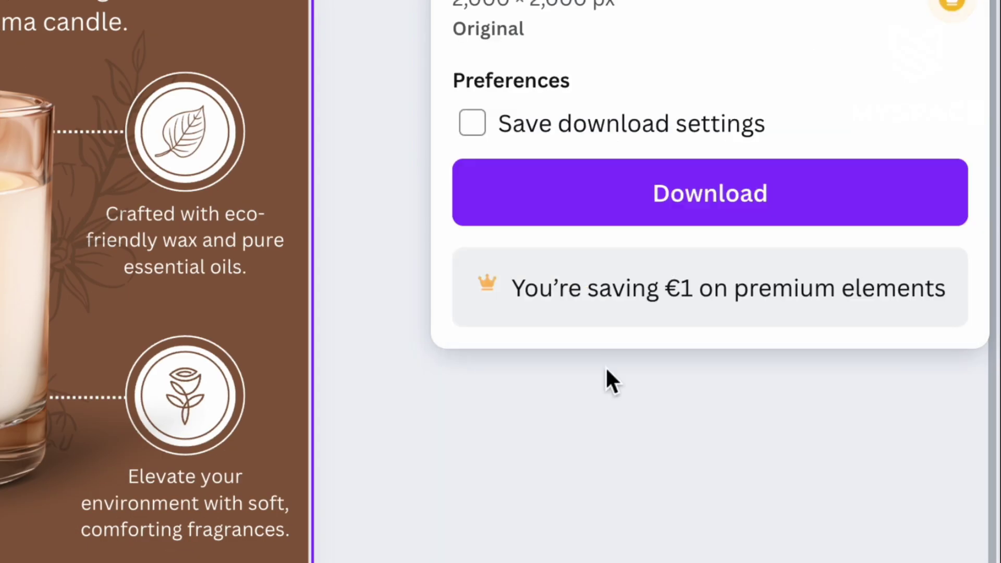